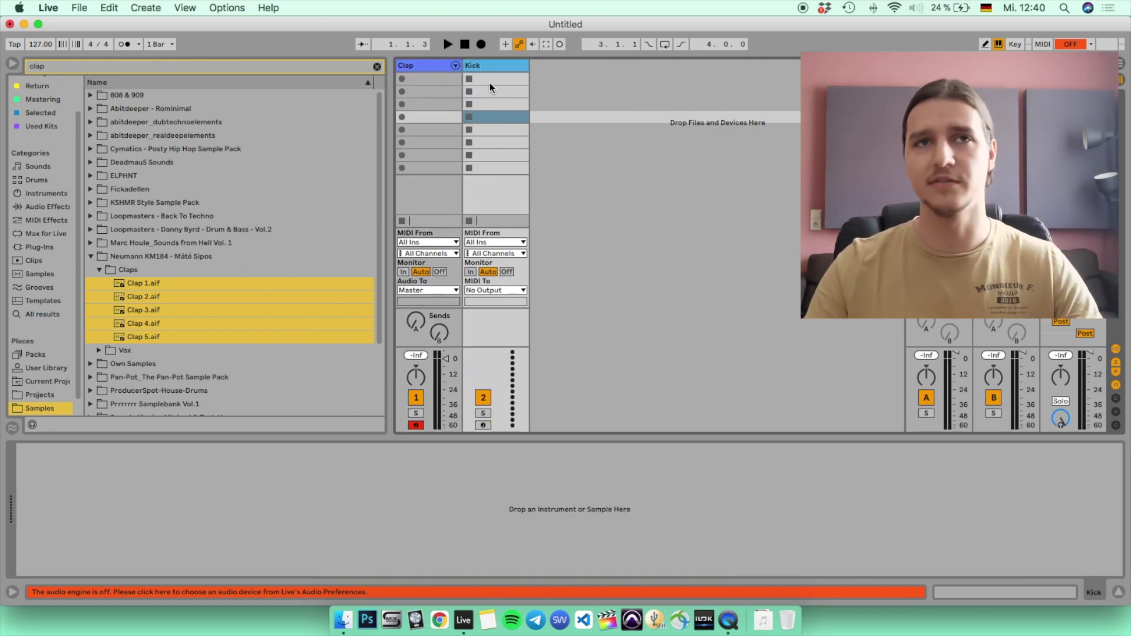
# Step: Add a new MIDI track after the Kick track
pyautogui.click(583, 73)
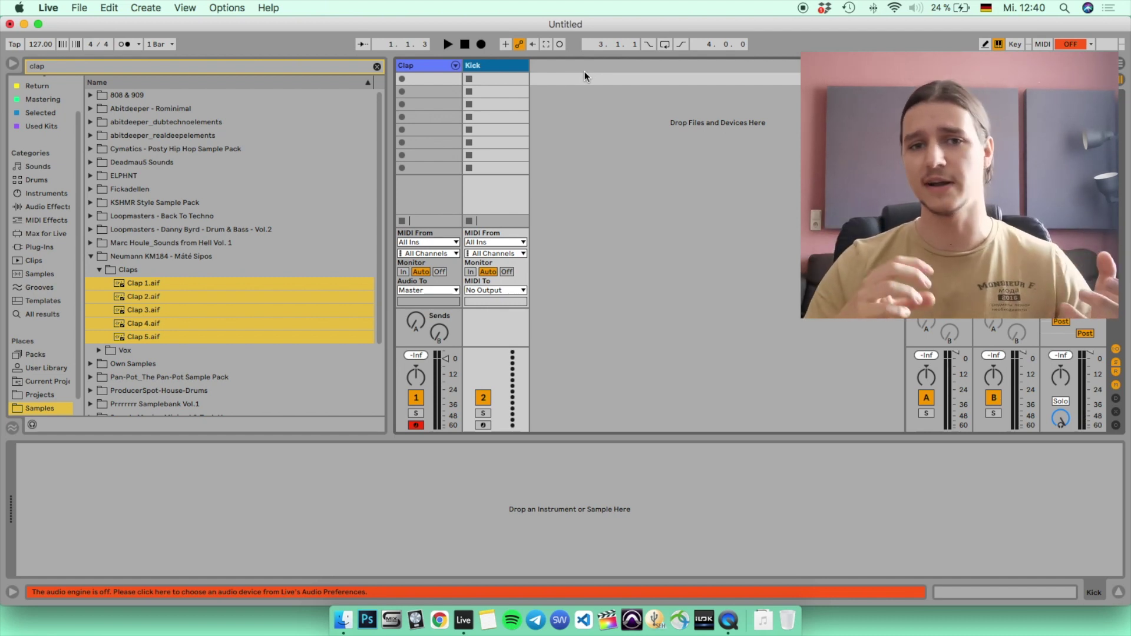
pyautogui.click(571, 65)
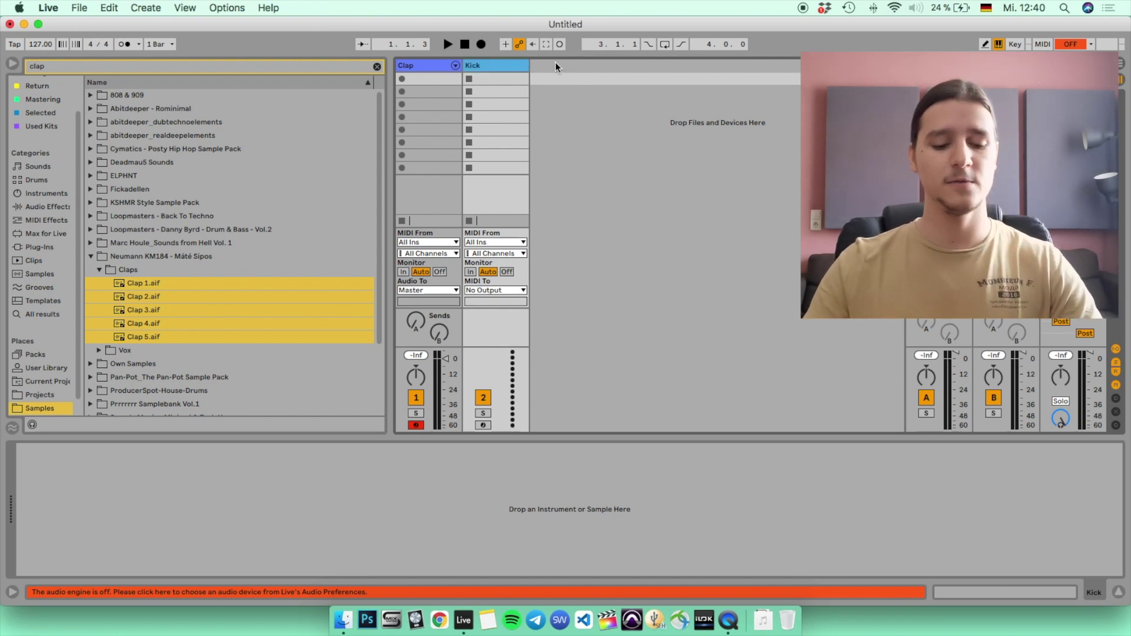
pyautogui.press('super+shift+t')
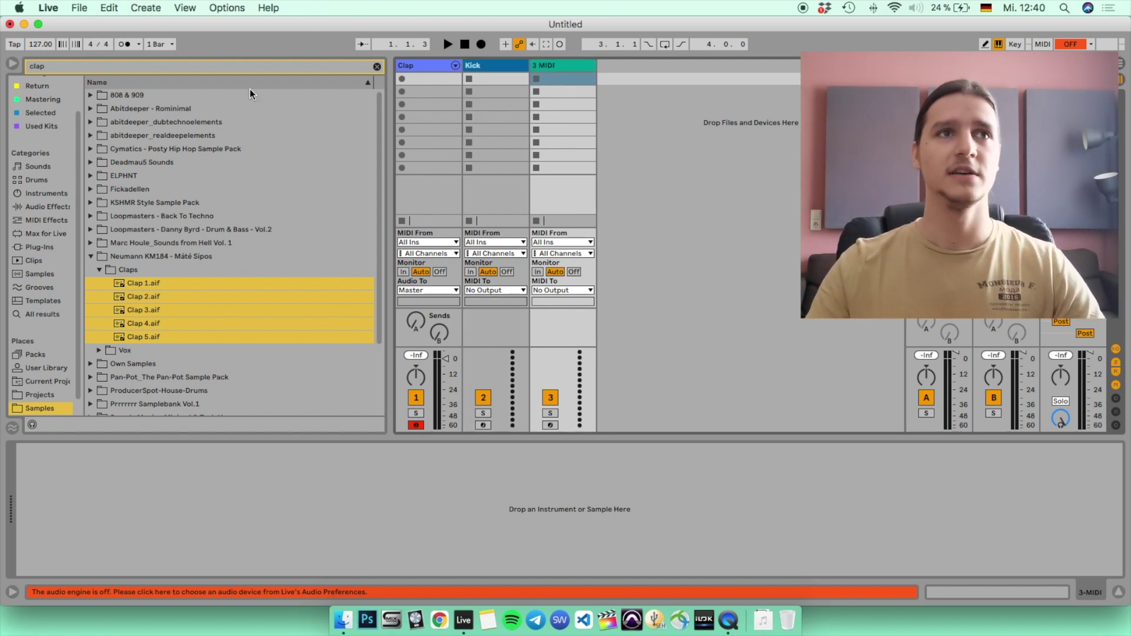
# Step: Search the instruments for "bass" and expand the Collision results down to the Others folder
pyautogui.click(191, 71)
pyautogui.click(44, 196)
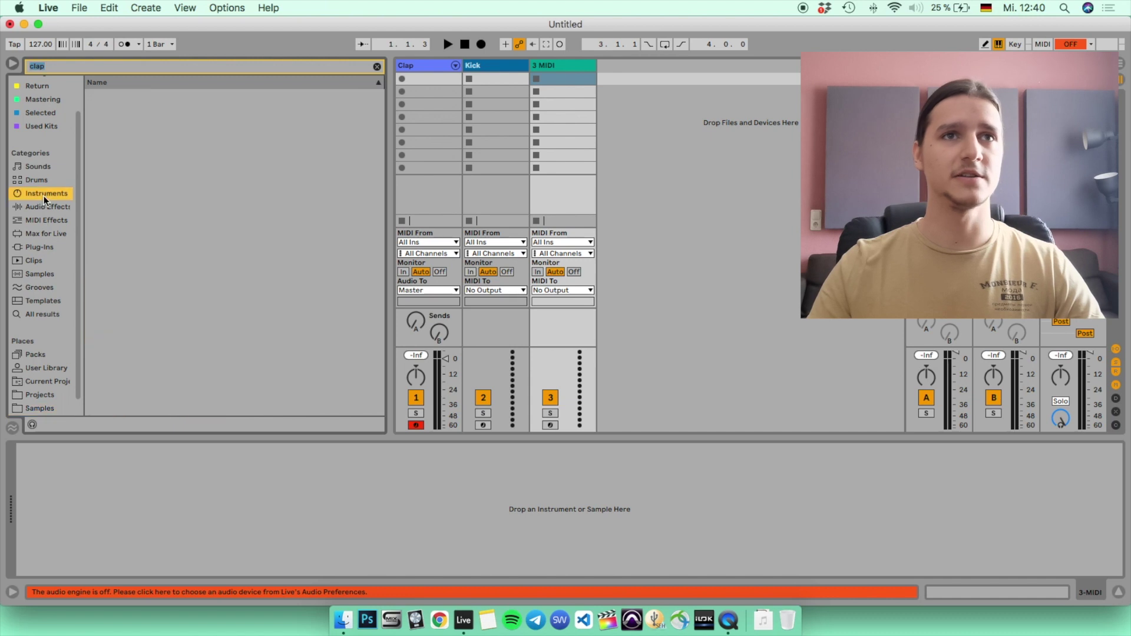
pyautogui.click(377, 66)
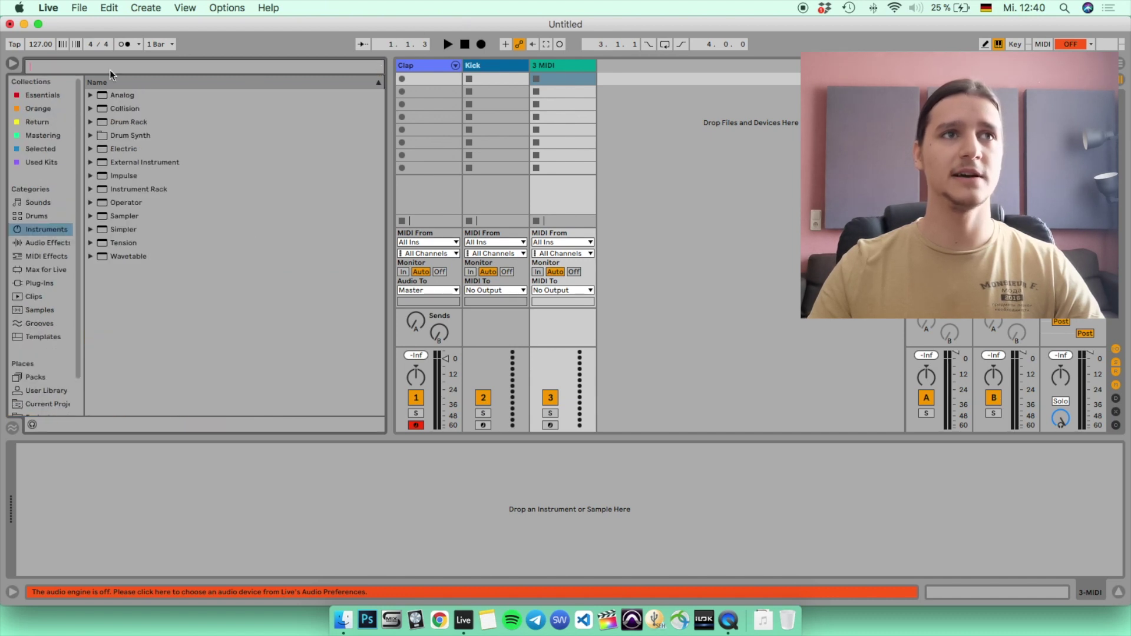
pyautogui.write('bas')
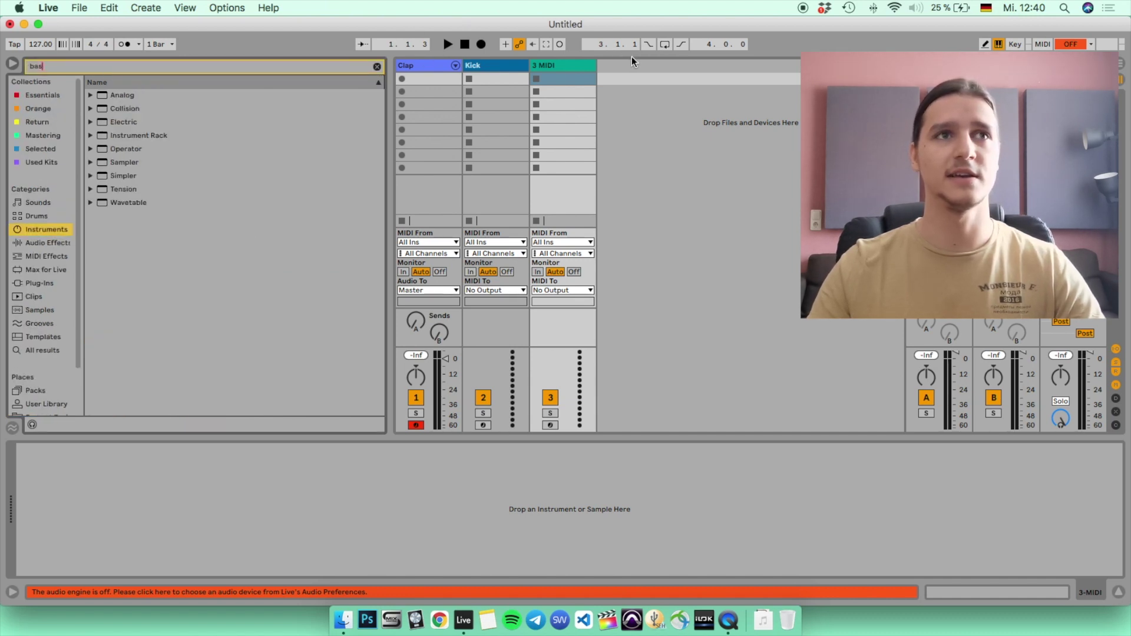
pyautogui.write('s')
pyautogui.click(90, 108)
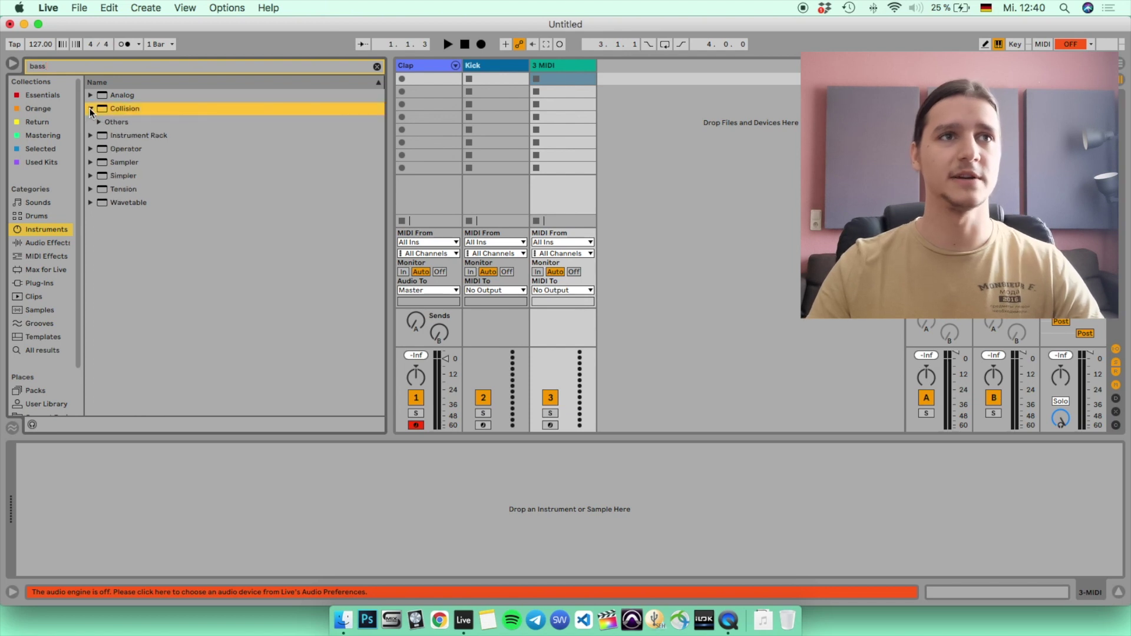
pyautogui.click(97, 119)
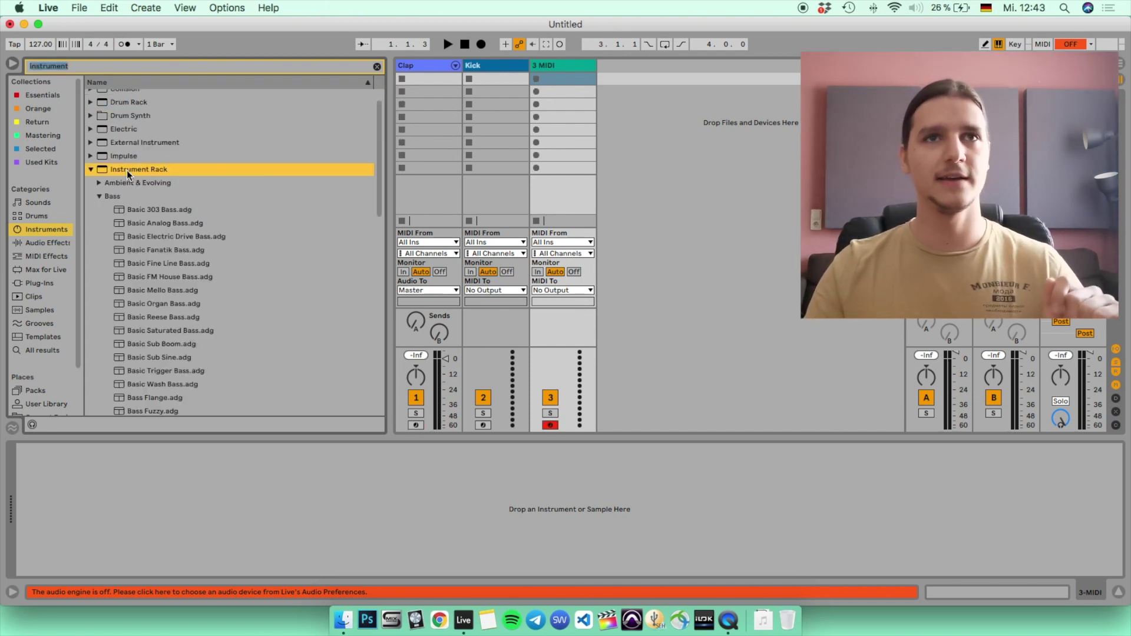
# Step: Load an Instrument Rack onto the third track and place the Basic Trigger Bass preset inside it
pyautogui.moveTo(543, 66); pyautogui.dragTo(544, 66)
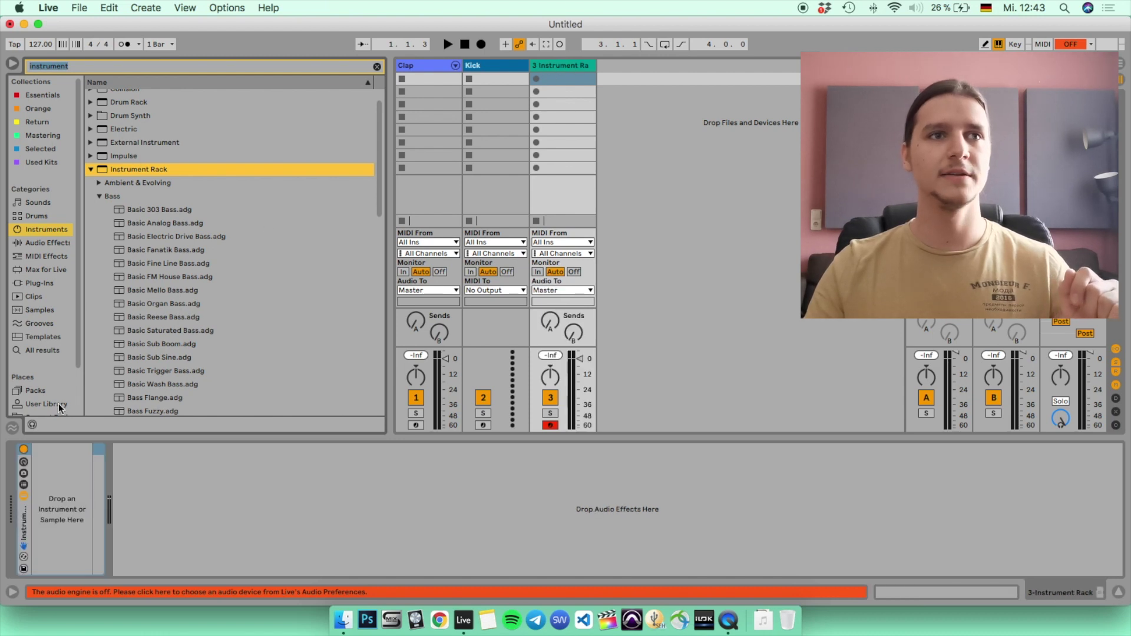
pyautogui.scroll(-1, 169, 319)
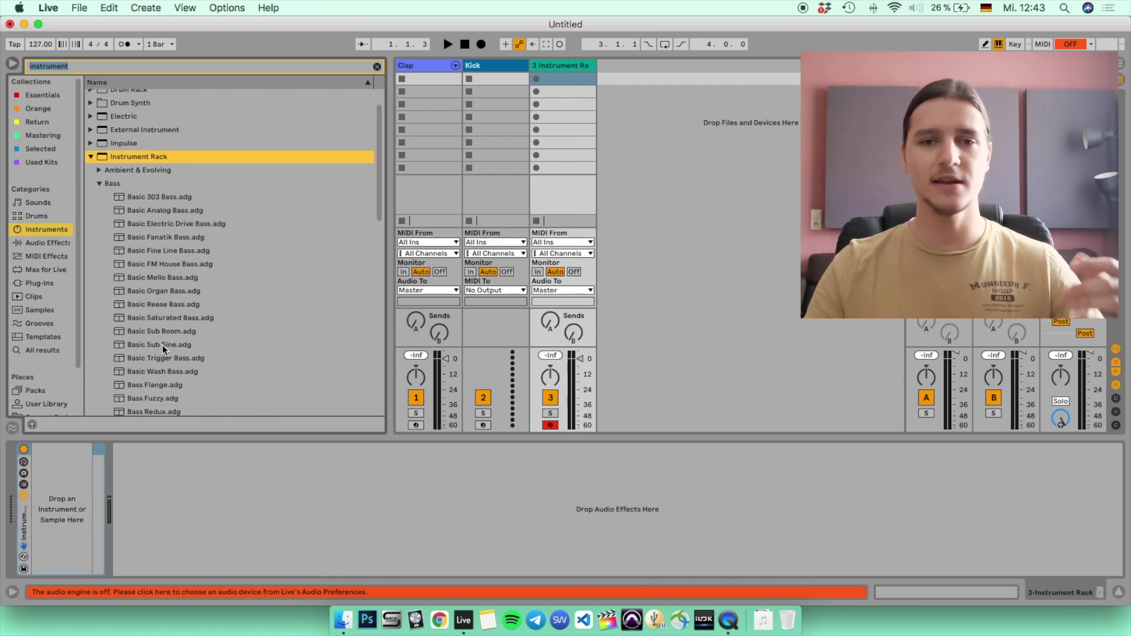
pyautogui.moveTo(160, 358); pyautogui.dragTo(46, 510)
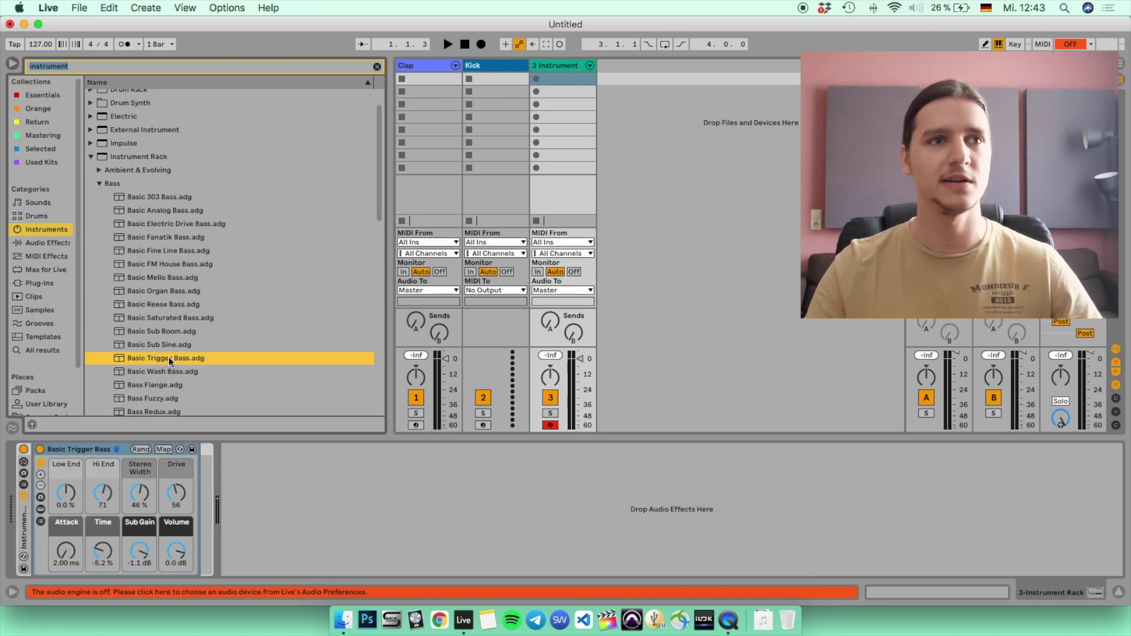
# Step: Show the rack's chain list and add Burned Bass, Complex Gut Kicked Bass and Fat Square Bass as further chains
pyautogui.click(24, 485)
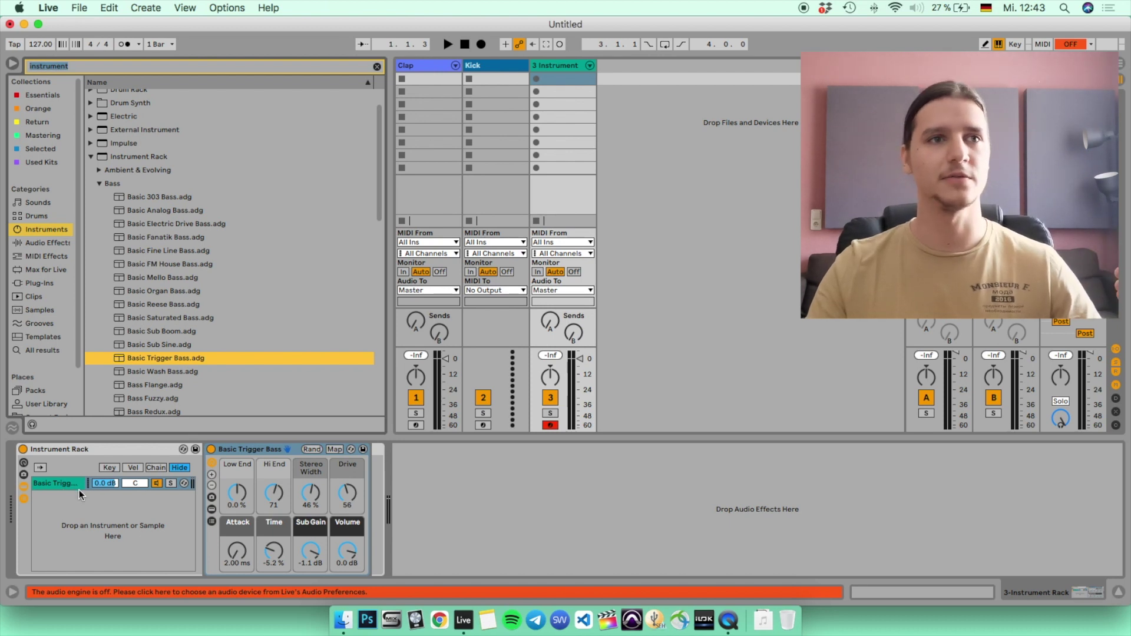
pyautogui.scroll(-3, 194, 389)
pyautogui.moveTo(166, 352)
pyautogui.mouseDown()
pyautogui.moveTo(147, 561)
pyautogui.moveTo(126, 539)
pyautogui.mouseUp()
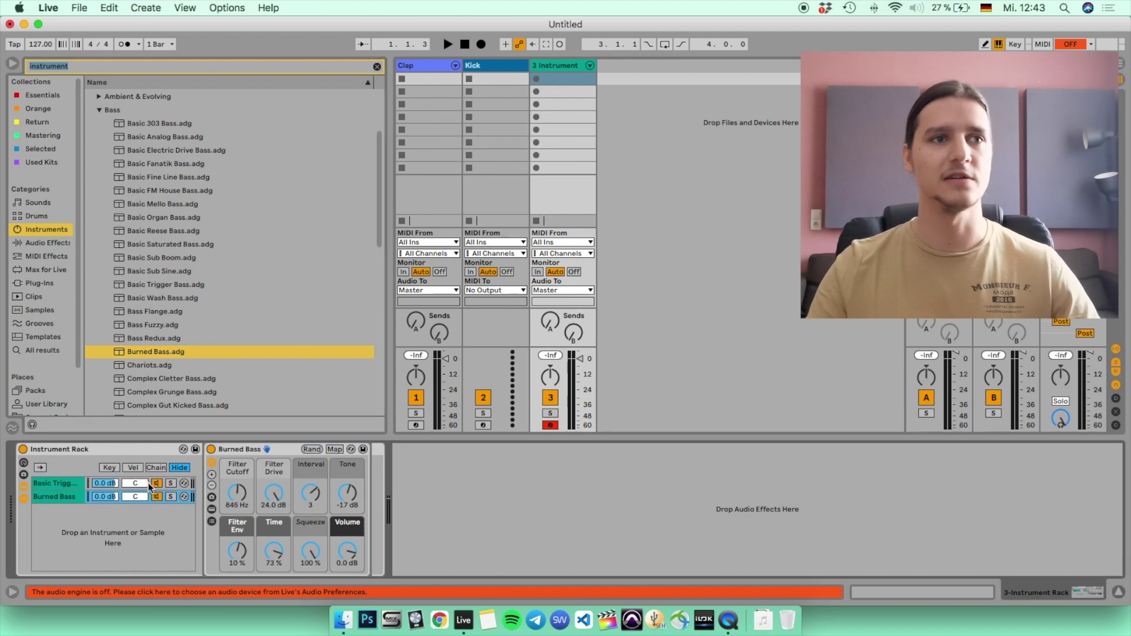
pyautogui.scroll(-1, 178, 396)
pyautogui.moveTo(179, 394); pyautogui.dragTo(112, 533)
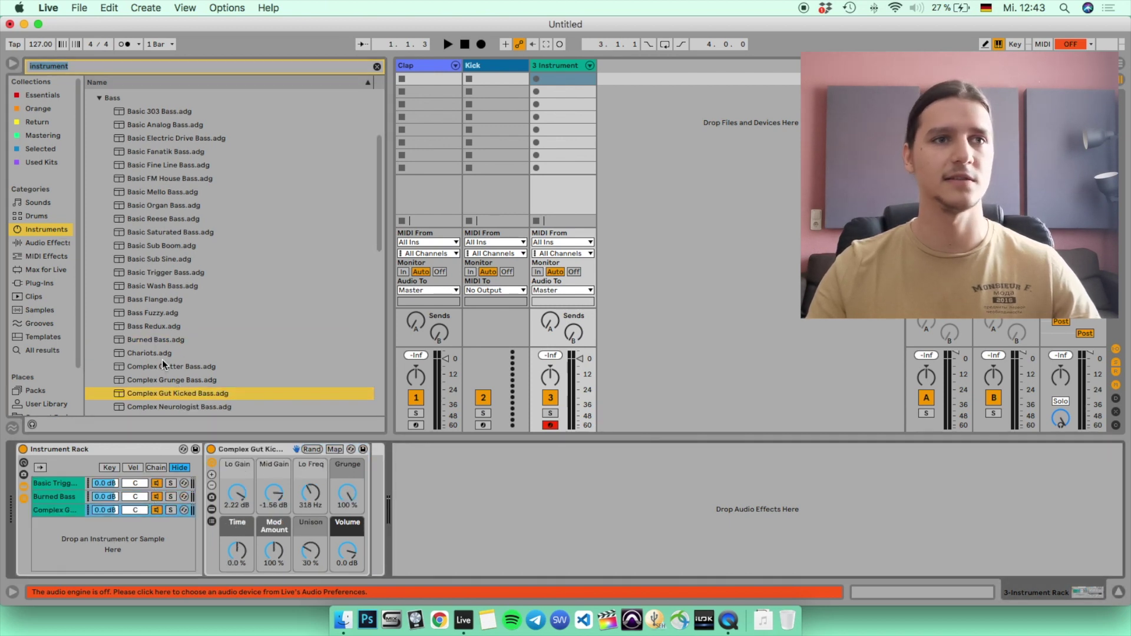
pyautogui.scroll(-3, 164, 365)
pyautogui.moveTo(166, 370); pyautogui.dragTo(88, 560)
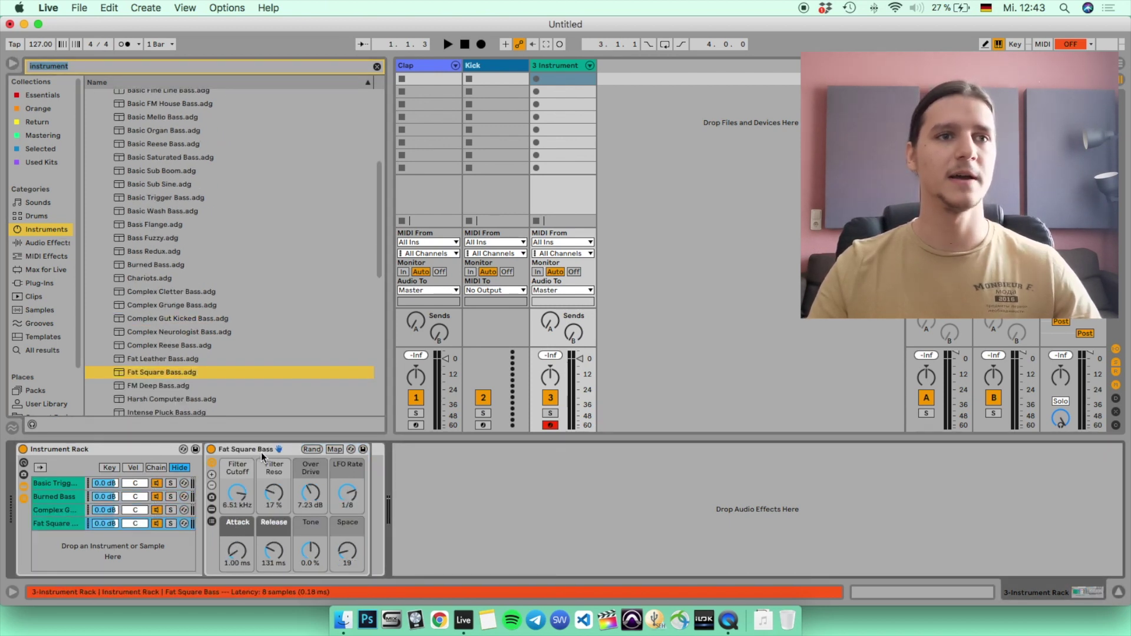
# Step: Open the rack's chain zones and give Basic Trigger Bass, Burned Bass and Complex Gut Kicked Bass consecutive ranges starting at 0, 8 and 16
pyautogui.click(158, 468)
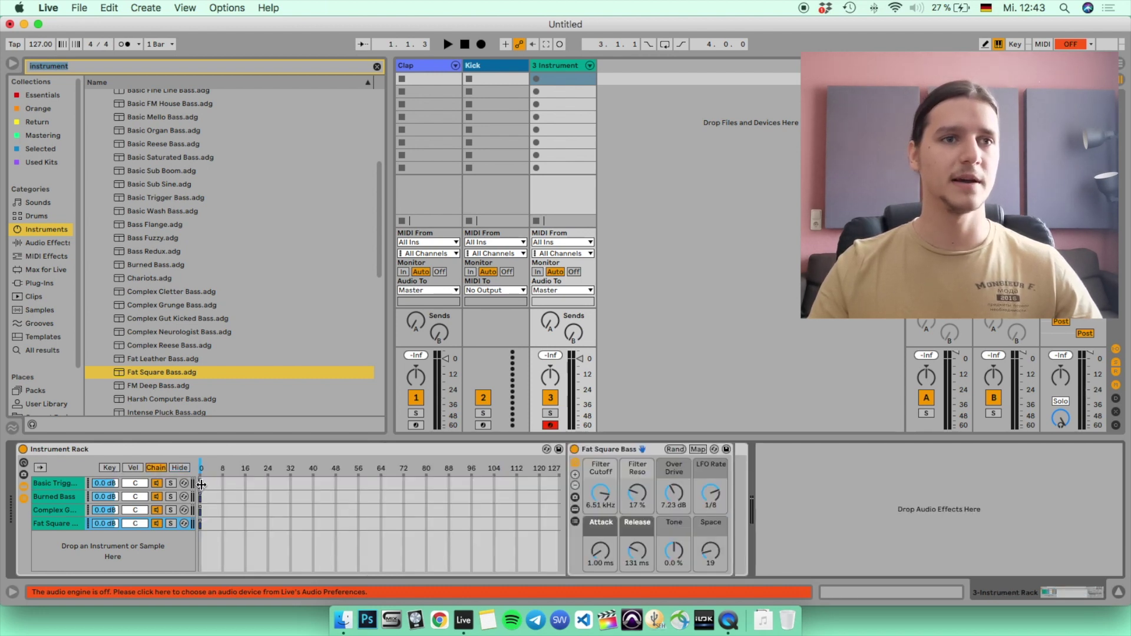
pyautogui.moveTo(201, 485)
pyautogui.mouseDown()
pyautogui.moveTo(229, 484)
pyautogui.moveTo(210, 495)
pyautogui.moveTo(237, 500)
pyautogui.moveTo(227, 512)
pyautogui.moveTo(269, 510)
pyautogui.mouseUp()
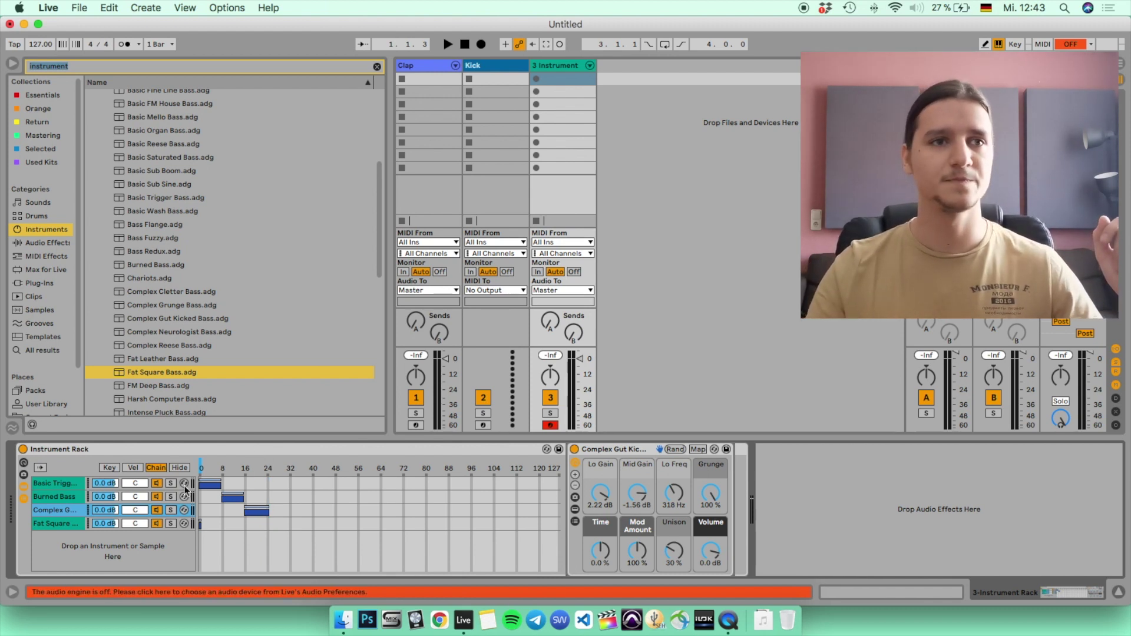
# Step: Move the rack's chain selector to about 15 and map it to Macro 1
pyautogui.click(239, 467)
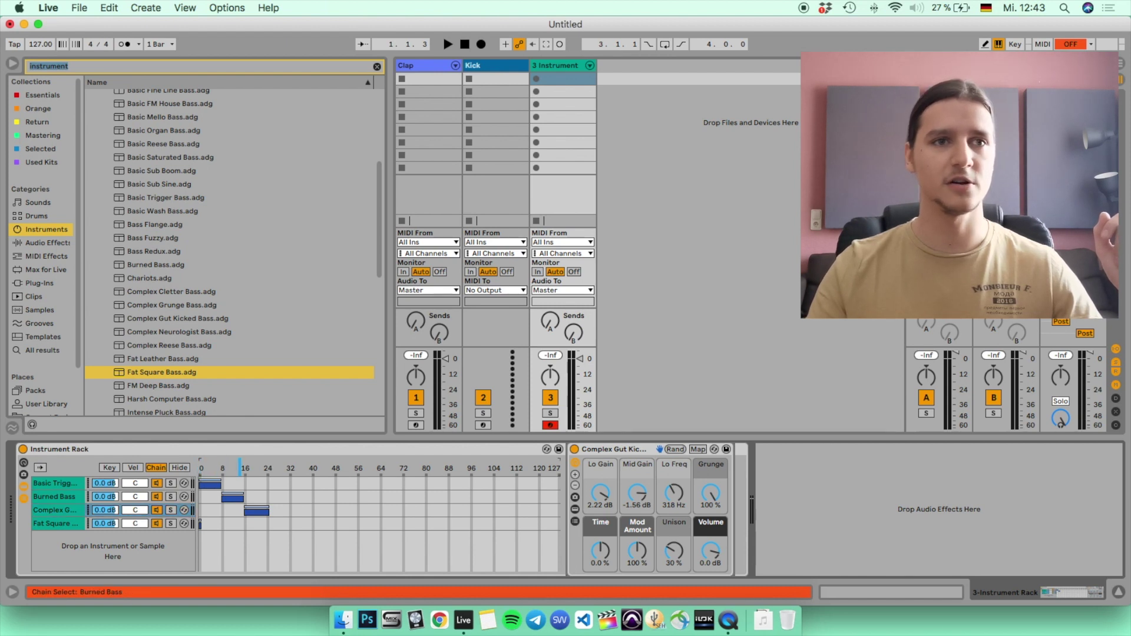
pyautogui.moveTo(239, 468)
pyautogui.mouseDown()
pyautogui.moveTo(228, 468)
pyautogui.moveTo(279, 467)
pyautogui.moveTo(242, 468)
pyautogui.mouseUp()
pyautogui.rightClick(241, 470)
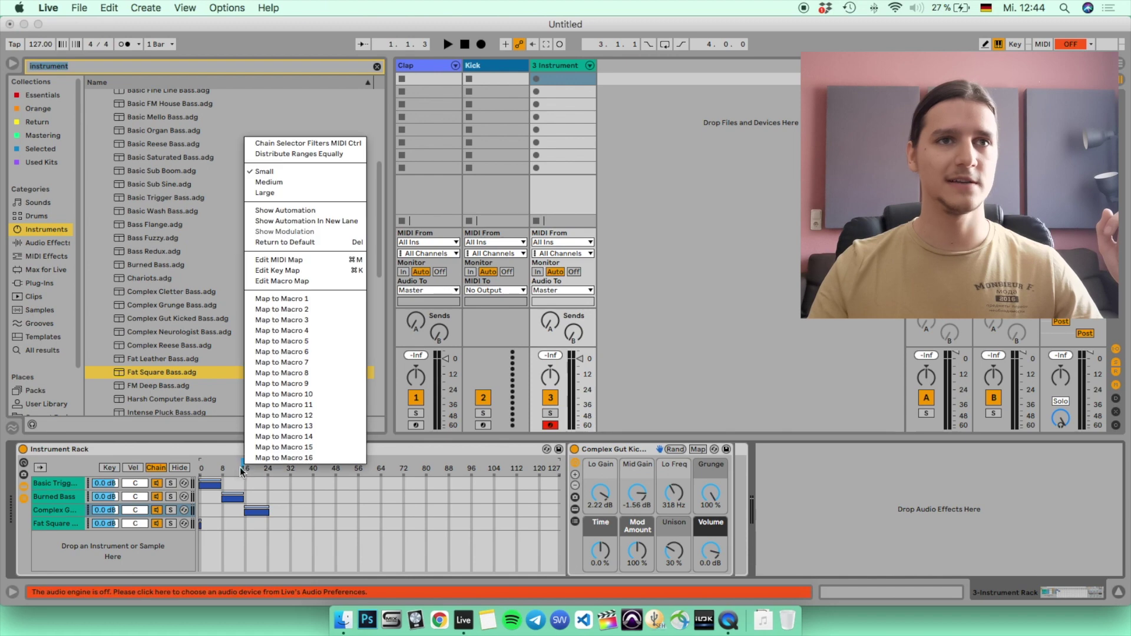
pyautogui.click(297, 299)
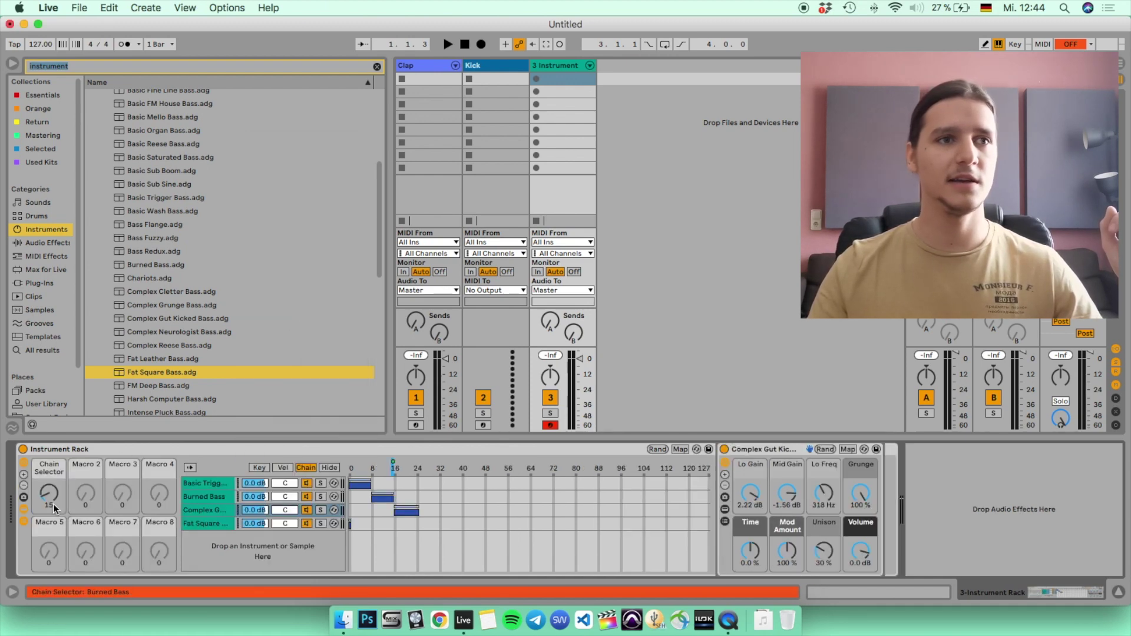
pyautogui.rightClick(42, 491)
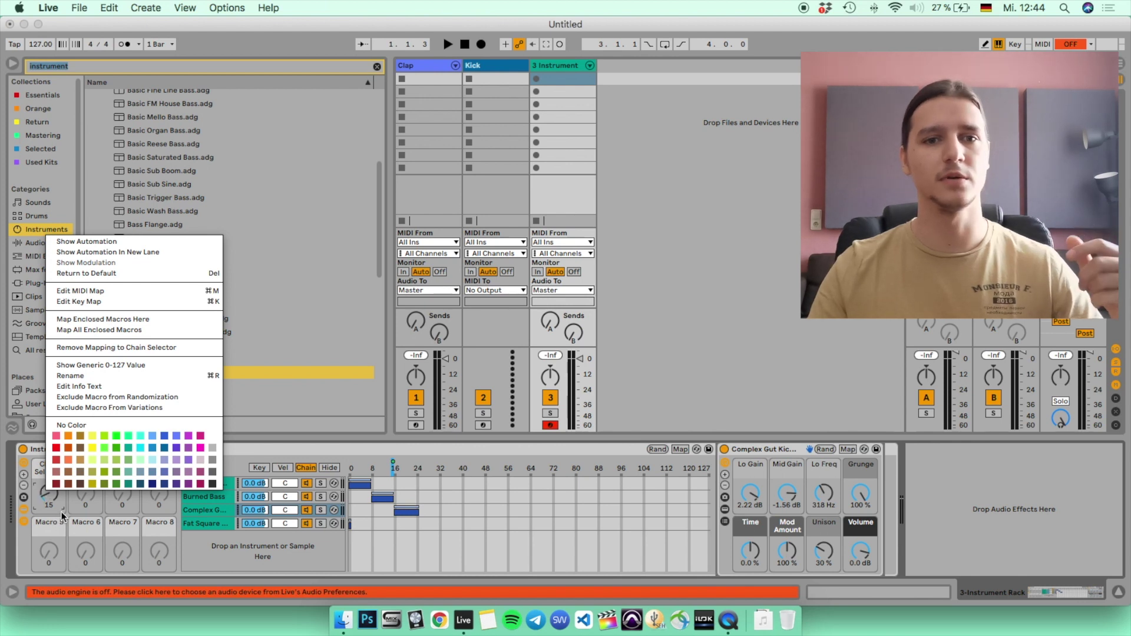
pyautogui.press('Escape')
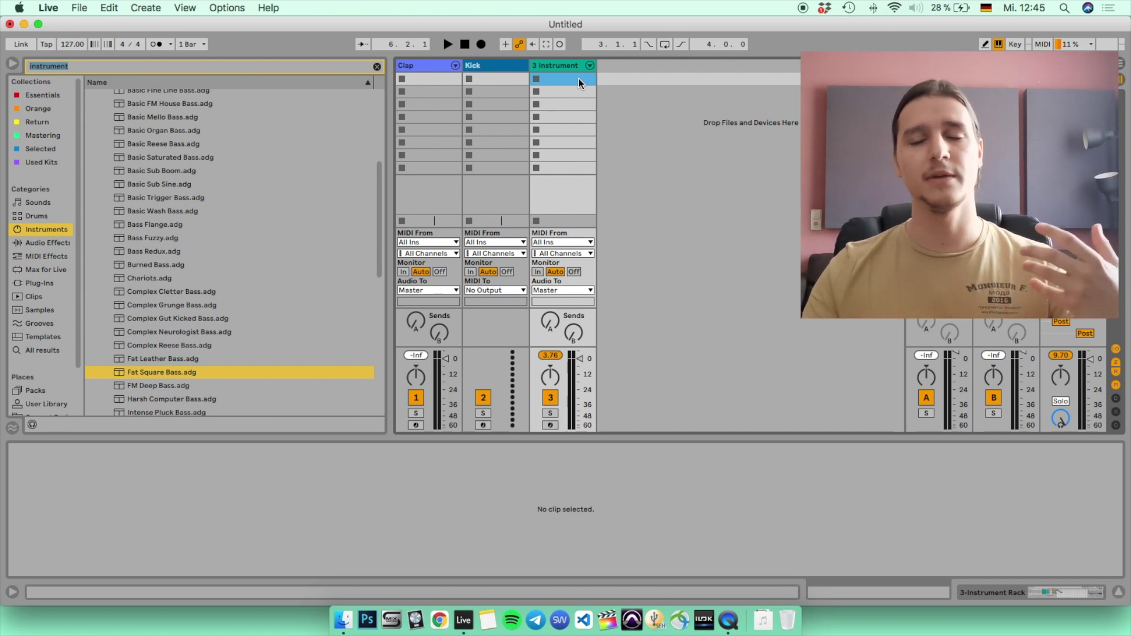
# Step: Move the Kick track ahead of the Clap track and create an empty MIDI clip in the first slot of all three tracks
pyautogui.click(510, 68)
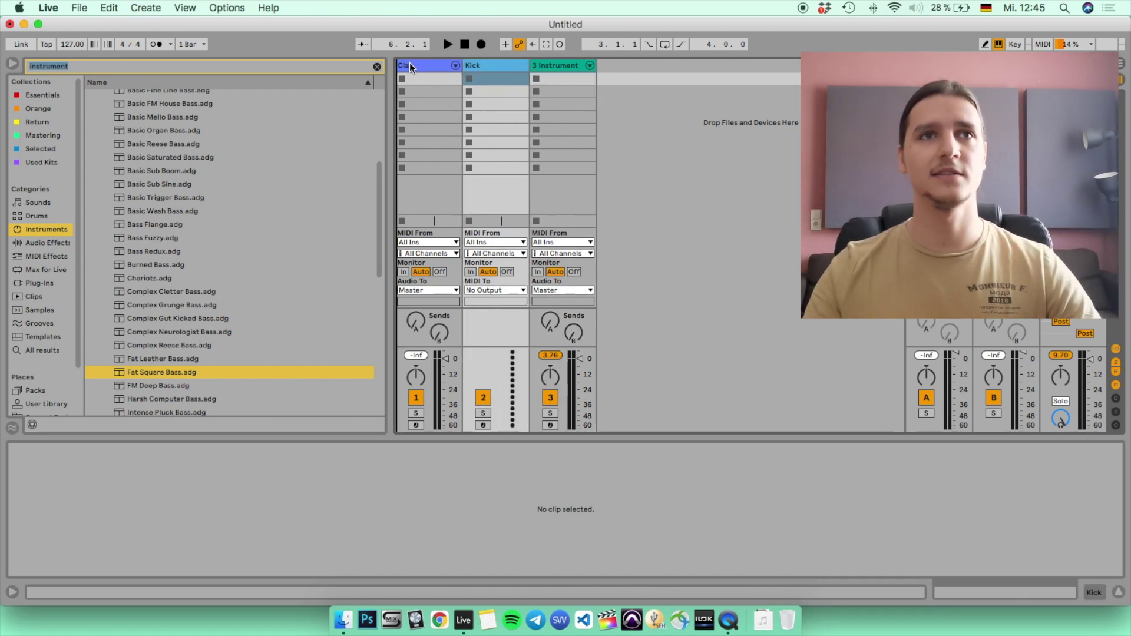
pyautogui.moveTo(409, 62); pyautogui.dragTo(412, 66)
pyautogui.doubleClick(422, 78)
pyautogui.doubleClick(477, 76)
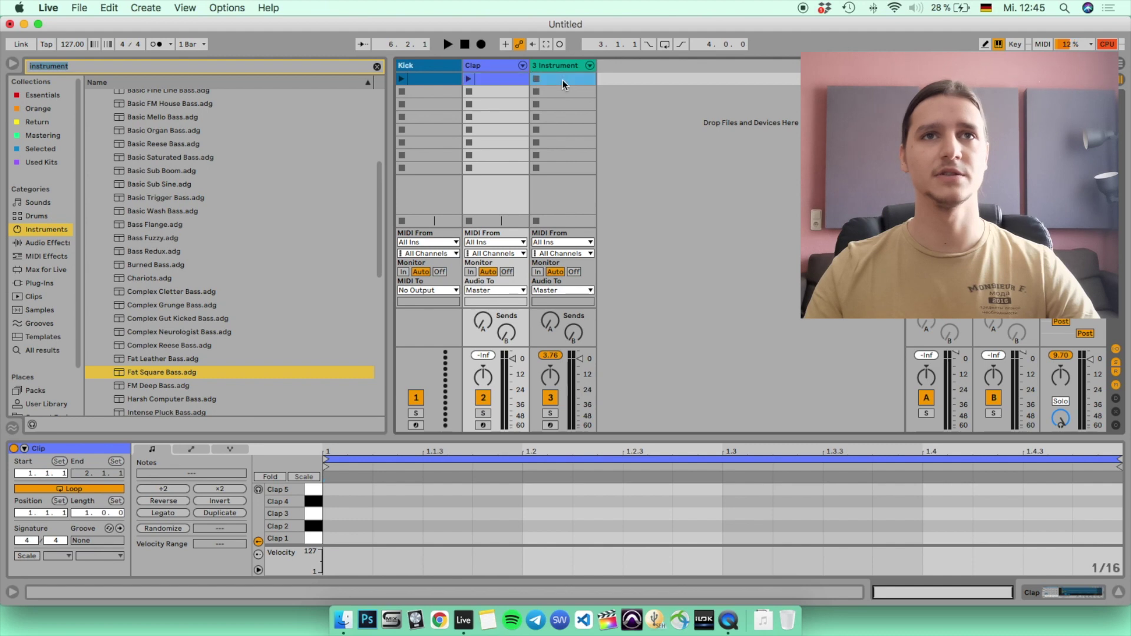
pyautogui.doubleClick(562, 80)
# Step: Colour the three clips in the first scene orange
pyautogui.click(429, 76)
pyautogui.keyDown('shift'); pyautogui.click(568, 78); pyautogui.keyUp('shift')
pyautogui.rightClick(568, 79)
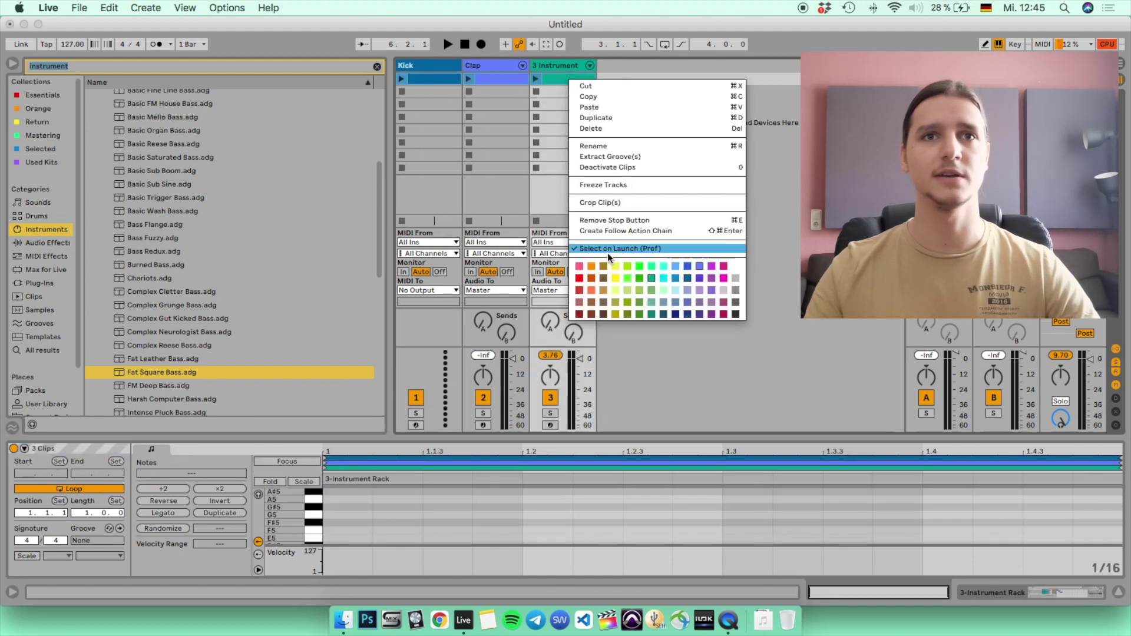
pyautogui.click(591, 266)
# Step: Copy the three orange clips into the third scene and colour the copies green
pyautogui.click(437, 75)
pyautogui.keyDown('shift'); pyautogui.click(582, 77); pyautogui.keyUp('shift')
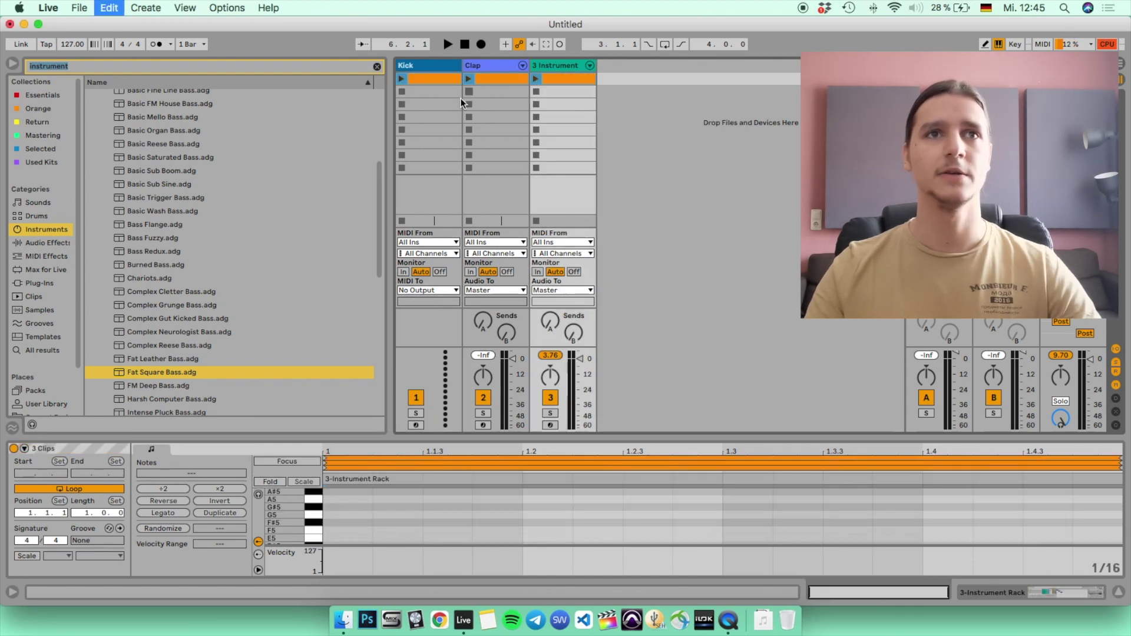
pyautogui.click(443, 107)
pyautogui.press('super+v')
pyautogui.keyDown('shift'); pyautogui.click(572, 104); pyautogui.keyUp('shift')
pyautogui.rightClick(573, 105)
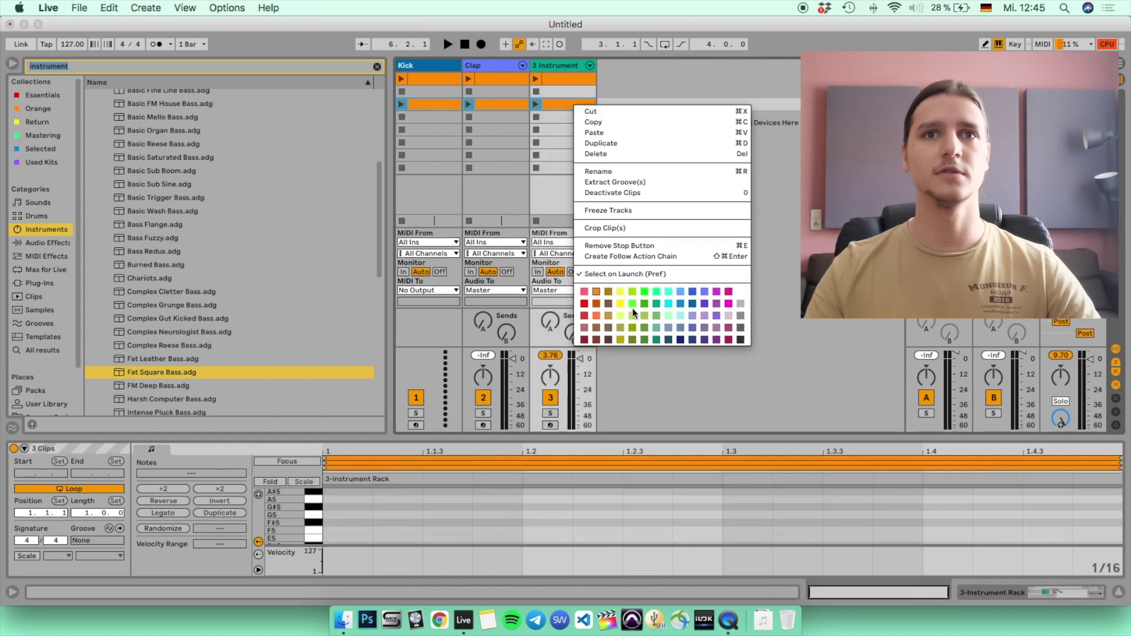
pyautogui.click(644, 291)
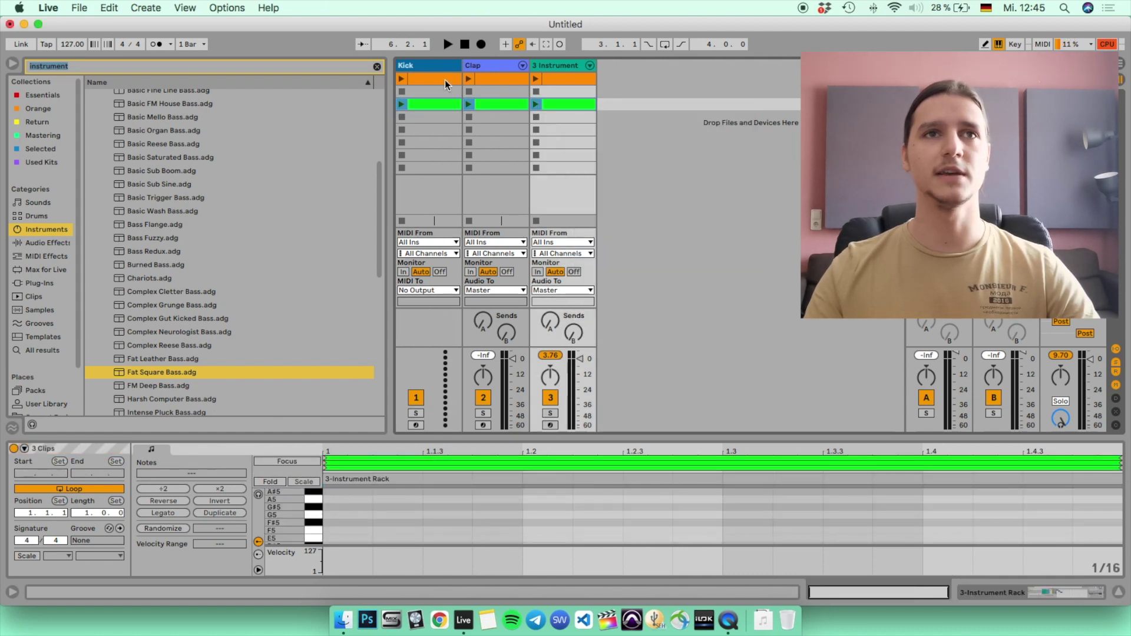
# Step: In the rack track's orange clip, add a sixteenth note on E3 at 1.1.3, repeat it in every beat and transpose the notes to E2
pyautogui.click(558, 76)
pyautogui.doubleClick(447, 523)
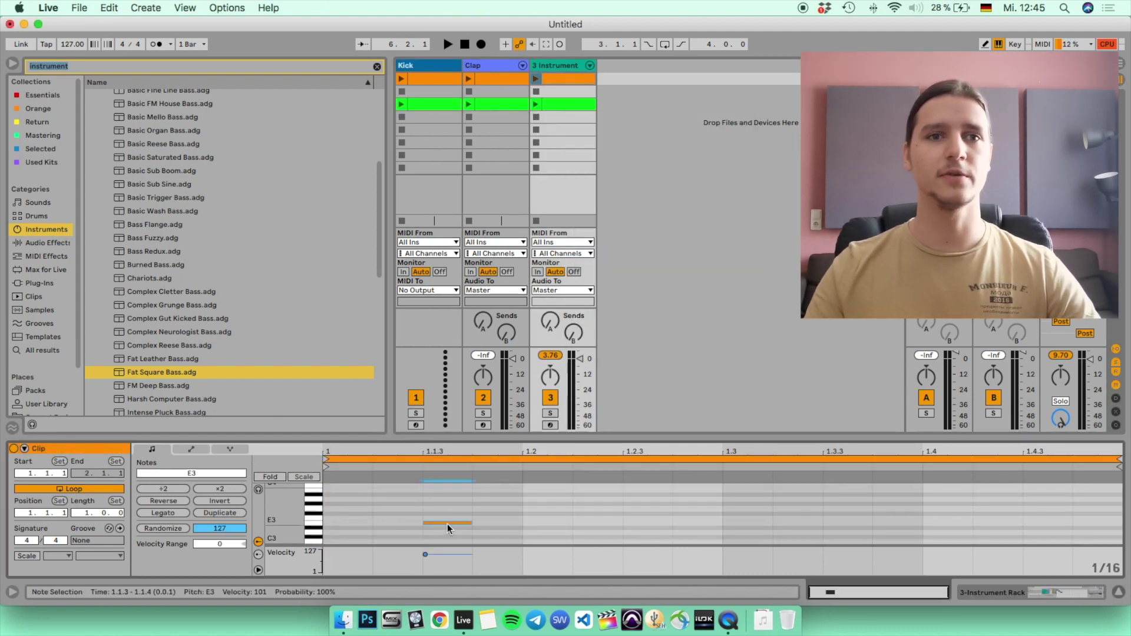
pyautogui.press('super+d')
pyautogui.press('super+d')
pyautogui.press('super+d')
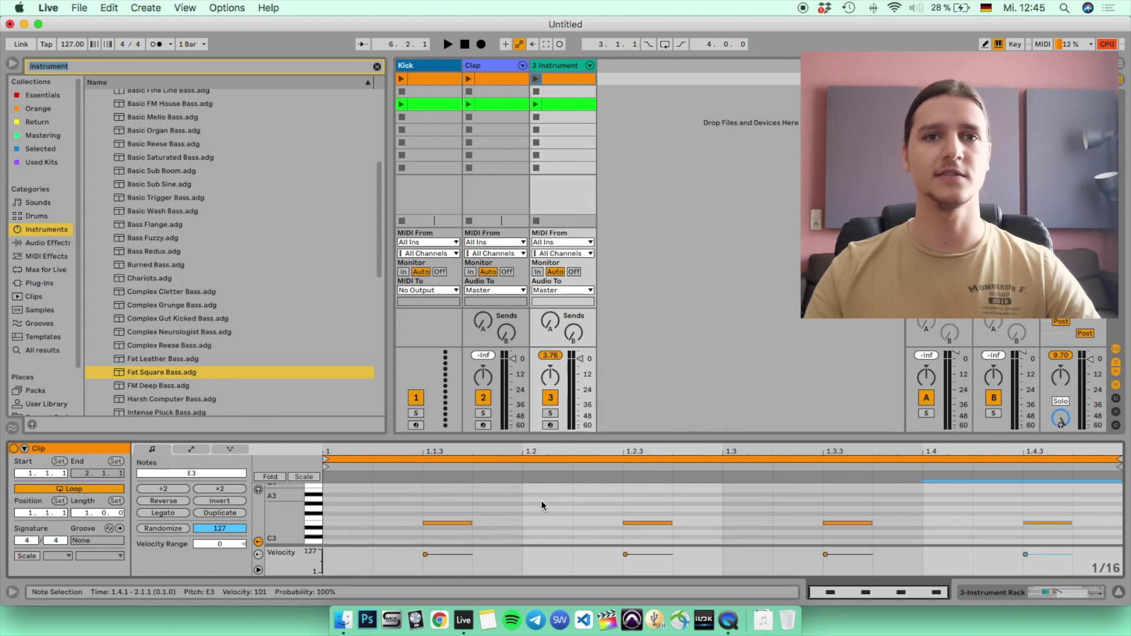
pyautogui.hotkey('shift', 'Down')
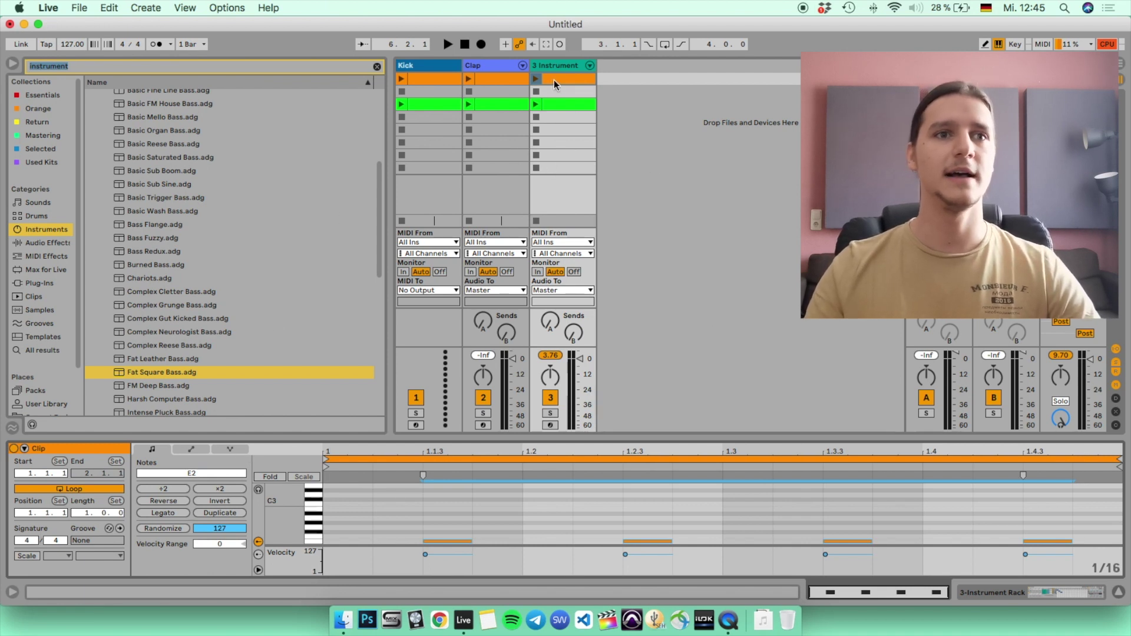
# Step: Set the orange clip's envelope to the Instrument Rack's Chain Selector macro and bring up the track's devices
pyautogui.click(190, 450)
pyautogui.click(187, 470)
pyautogui.click(187, 470)
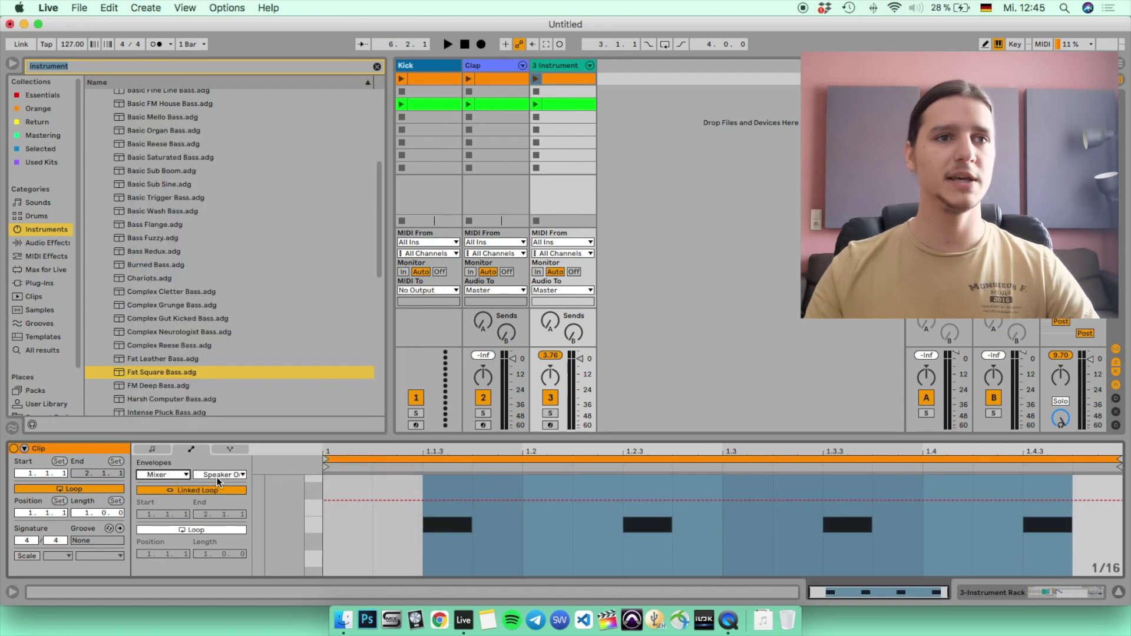
pyautogui.click(218, 474)
pyautogui.click(176, 476)
pyautogui.click(176, 133)
pyautogui.click(219, 474)
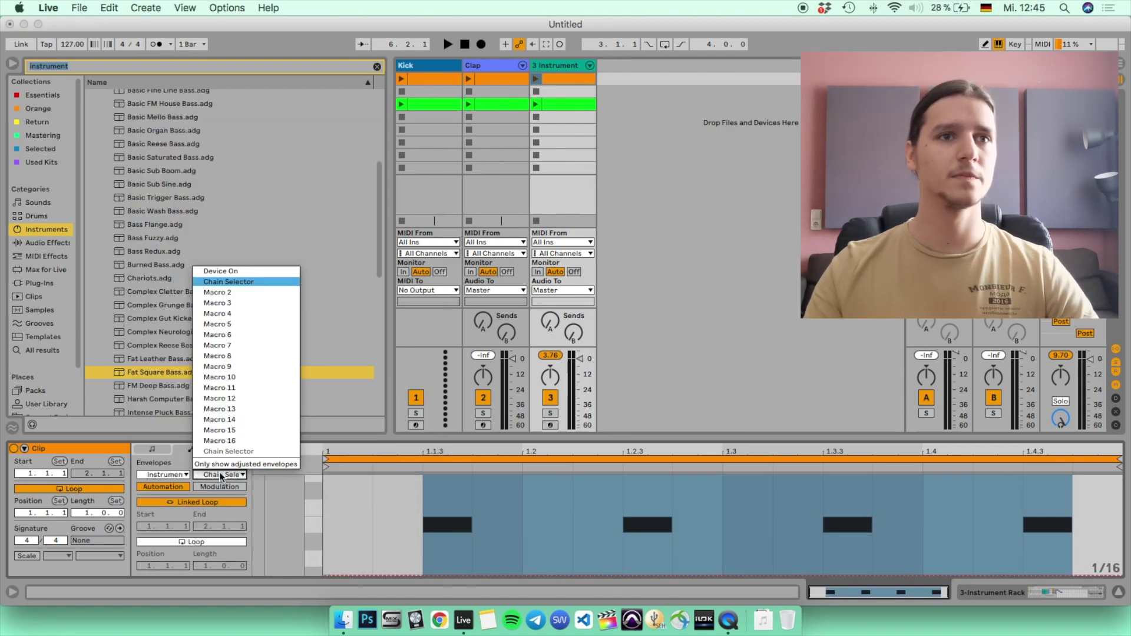
pyautogui.click(230, 281)
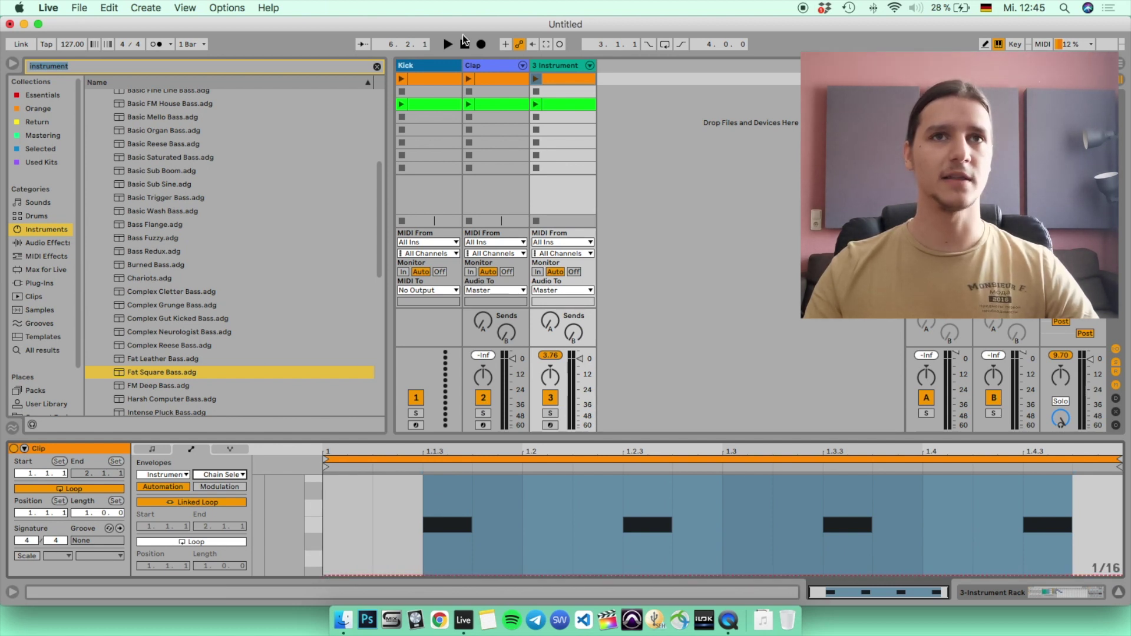
pyautogui.click(554, 67)
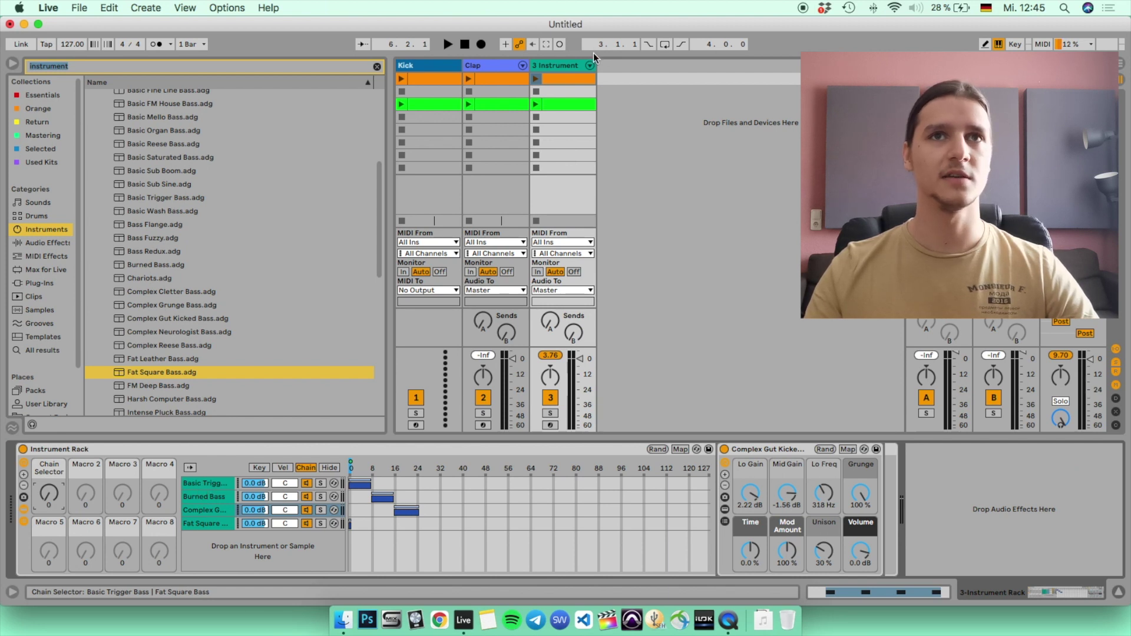
# Step: Set the Chain Selector envelope to a constant 5 in the rack track's orange clip and to 22 in its green clip
pyautogui.click(561, 79)
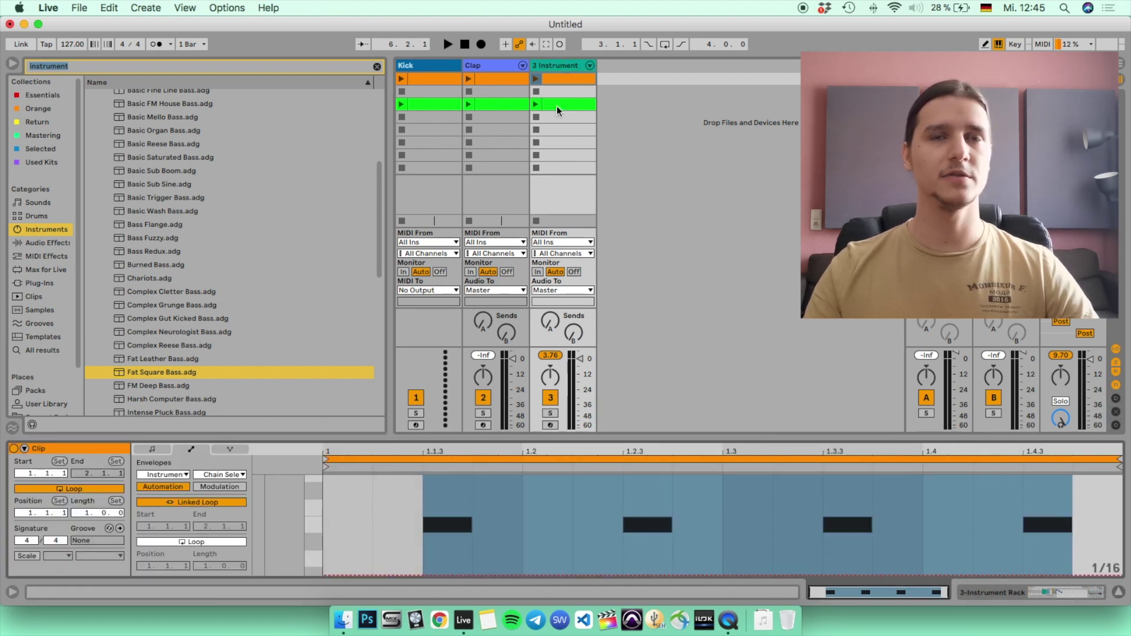
pyautogui.click(323, 572)
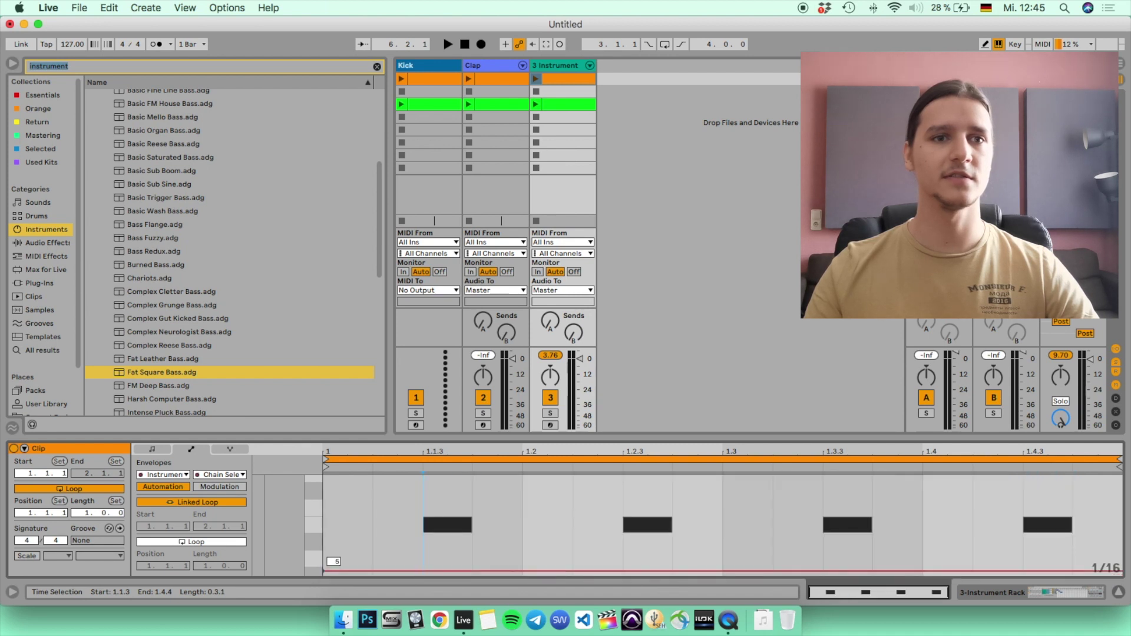
pyautogui.click(554, 105)
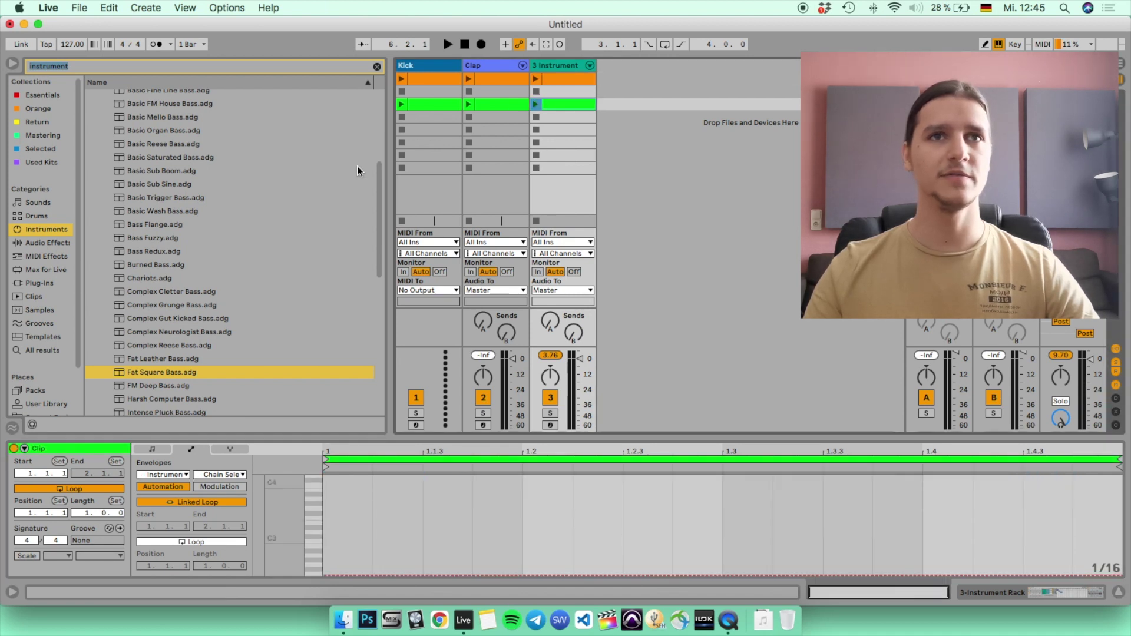
pyautogui.moveTo(324, 576); pyautogui.dragTo(348, 554)
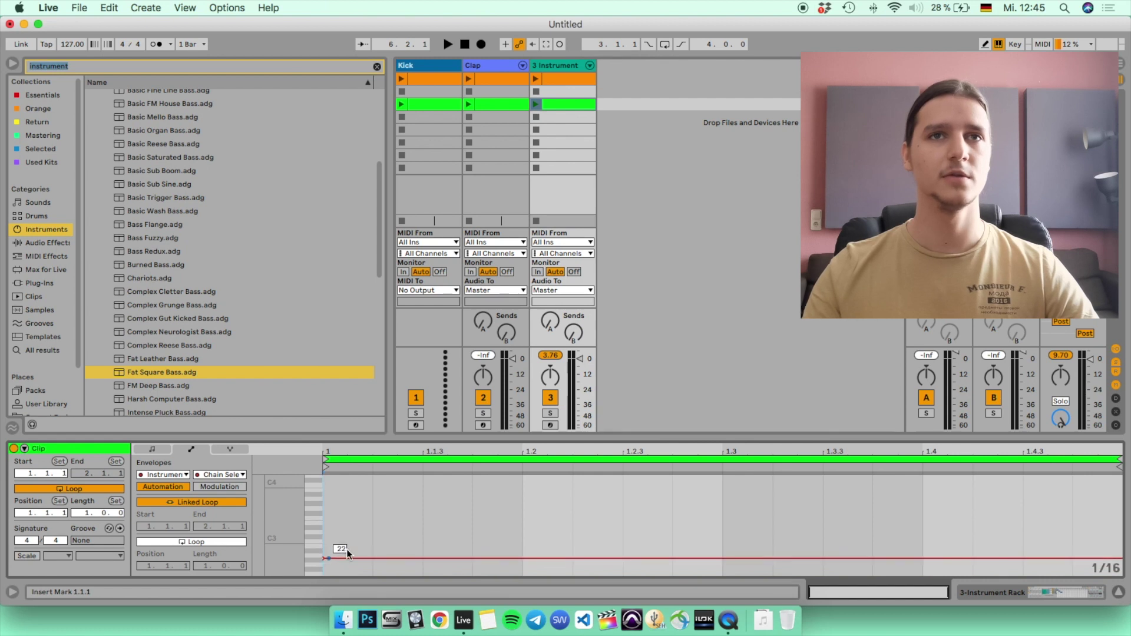
# Step: Bring up the rack track's devices and select the third chain, Complex Gut Kicker Bass
pyautogui.click(549, 65)
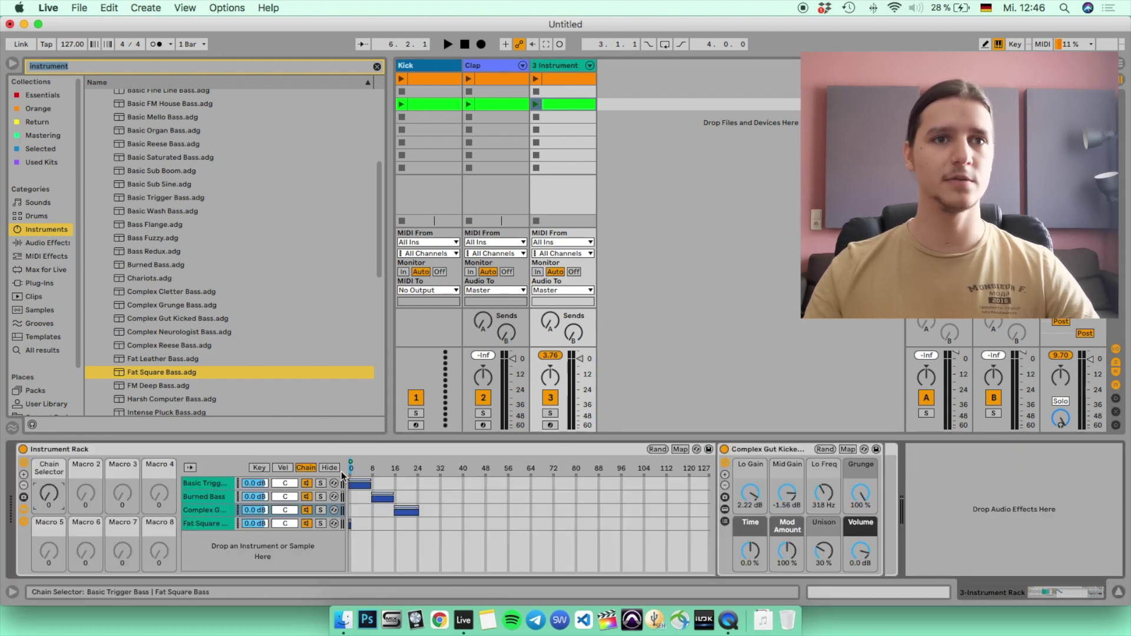
pyautogui.click(207, 511)
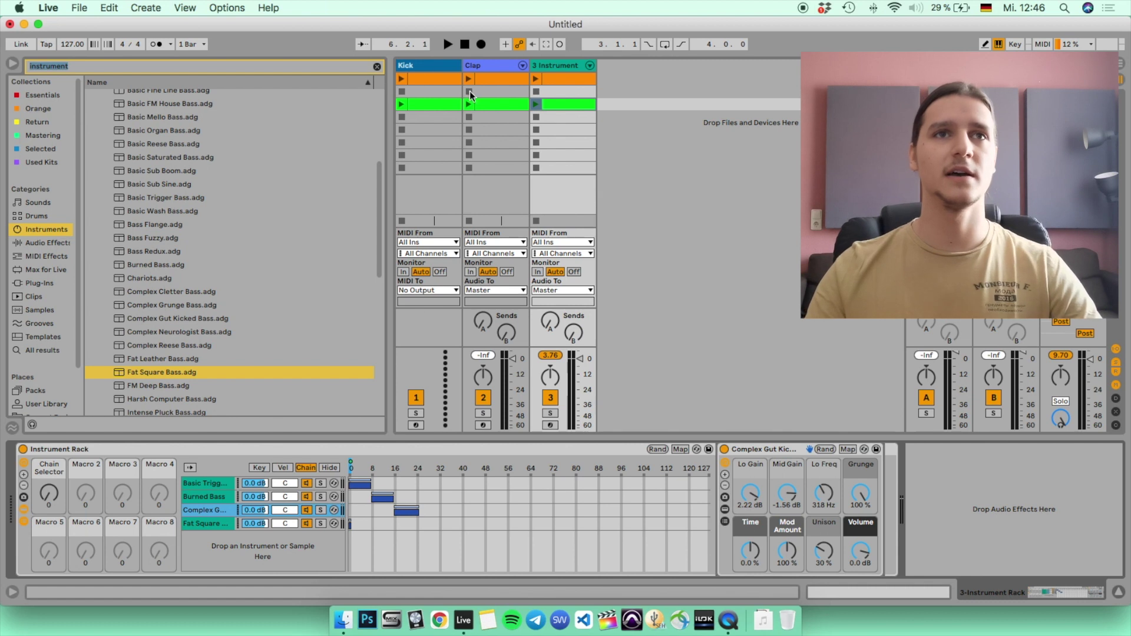
pyautogui.press('Escape')
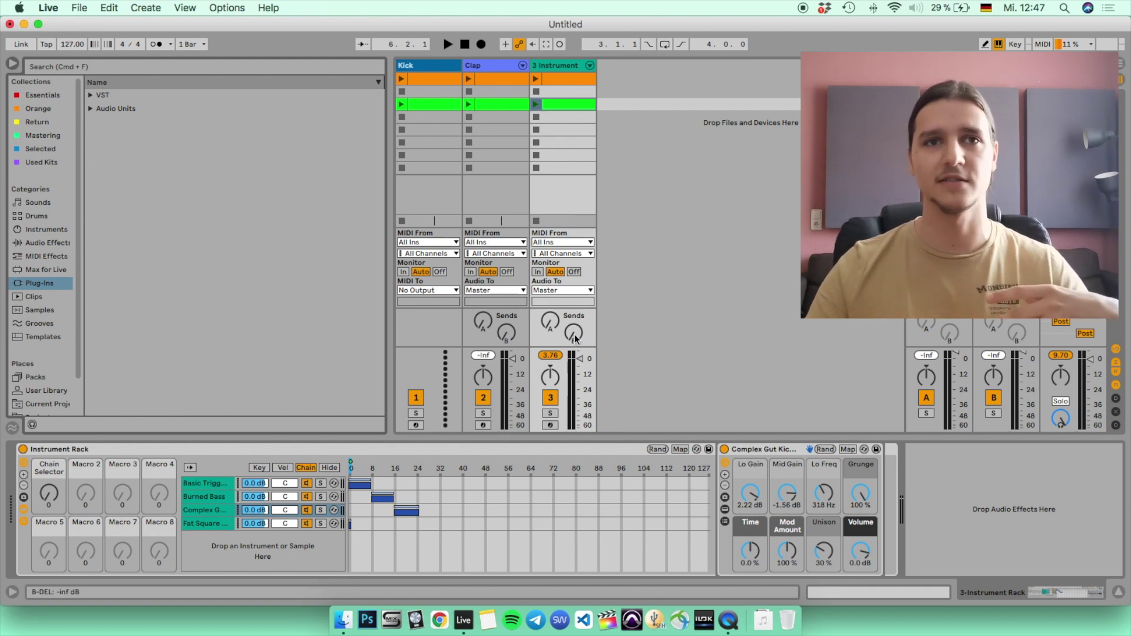
# Step: Try out the rack track's volume fader, resetting it to 0 dB and pulling it well down
pyautogui.moveTo(578, 360)
pyautogui.mouseDown()
pyautogui.moveTo(581, 429)
pyautogui.moveTo(580, 367)
pyautogui.mouseUp()
pyautogui.press('Delete')
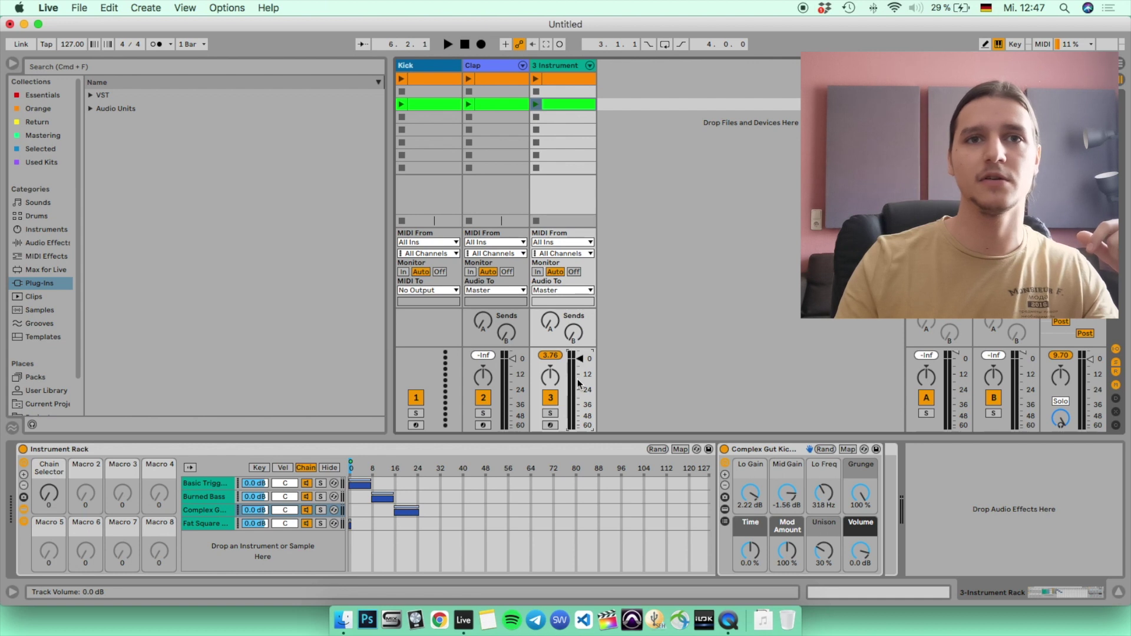
pyautogui.moveTo(579, 385); pyautogui.dragTo(579, 406)
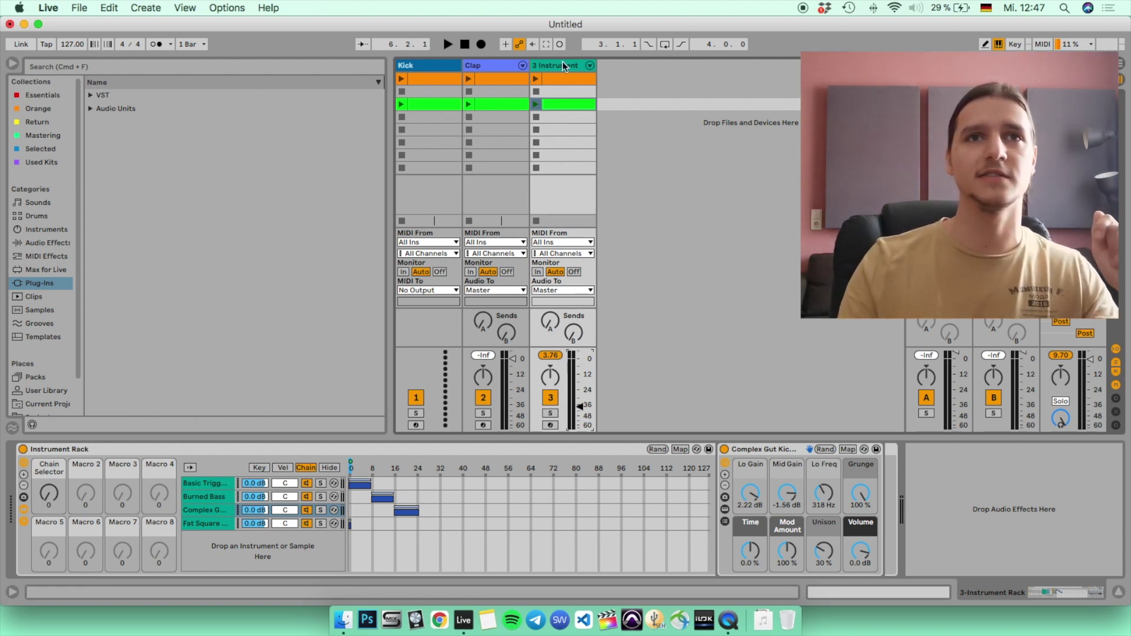
# Step: Search the audio effects for "utilit" and add the Utility effect after the Instrument Rack
pyautogui.click(175, 66)
pyautogui.write('utilit')
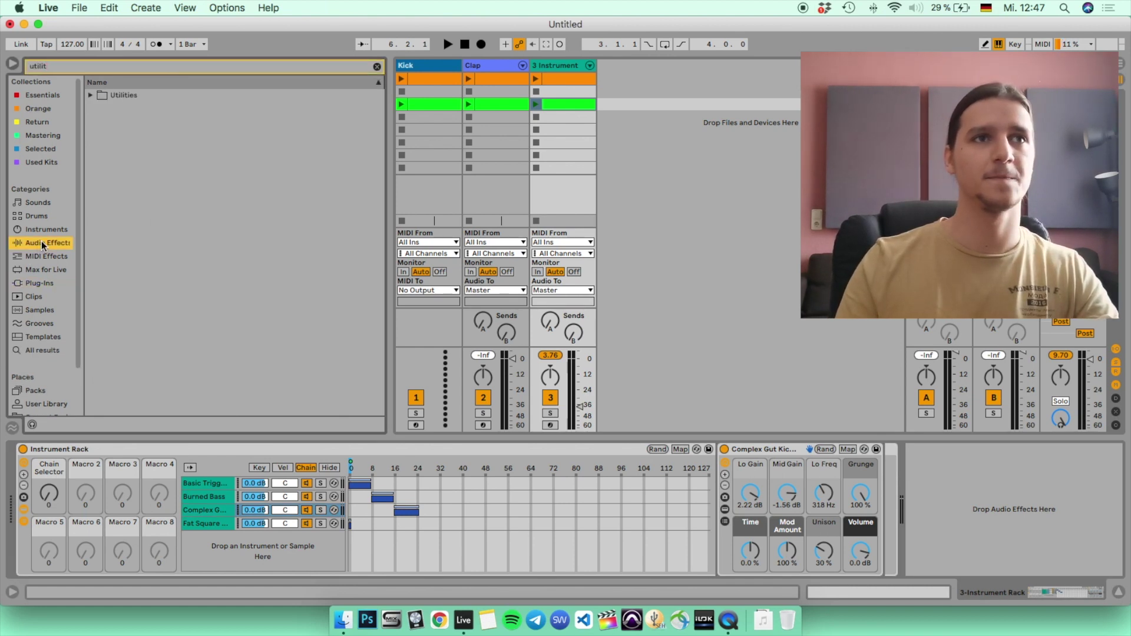
pyautogui.press('Return')
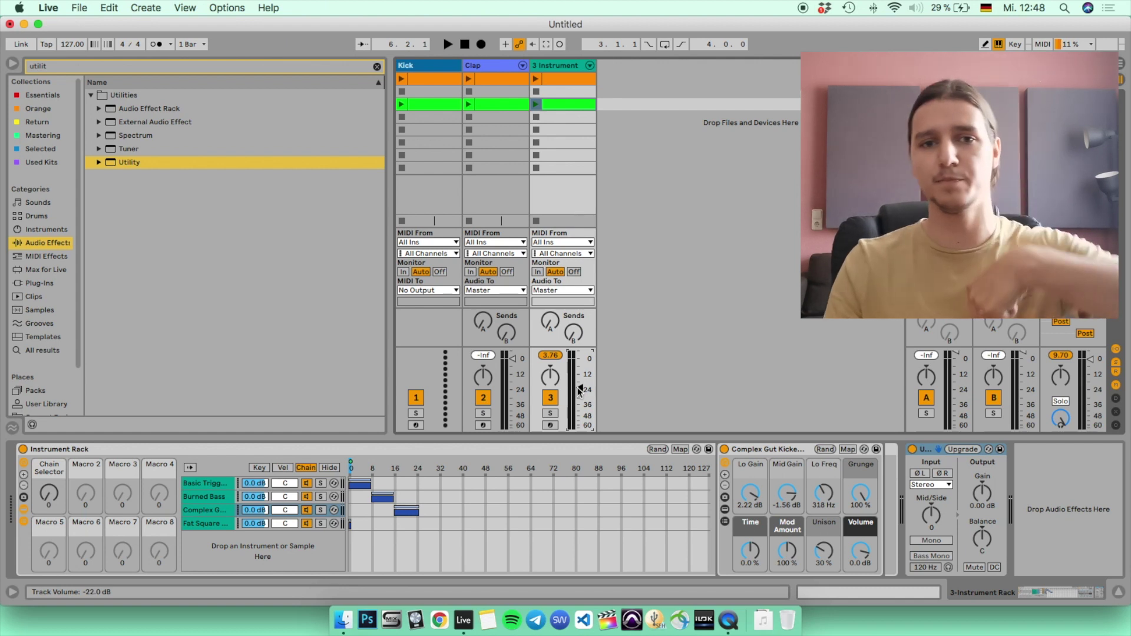
# Step: Set the rack track's volume to about -22 dB, try raising it to 6 dB and undo the raise
pyautogui.moveTo(579, 389)
pyautogui.mouseDown()
pyautogui.moveTo(580, 354)
pyautogui.moveTo(580, 388)
pyautogui.mouseUp()
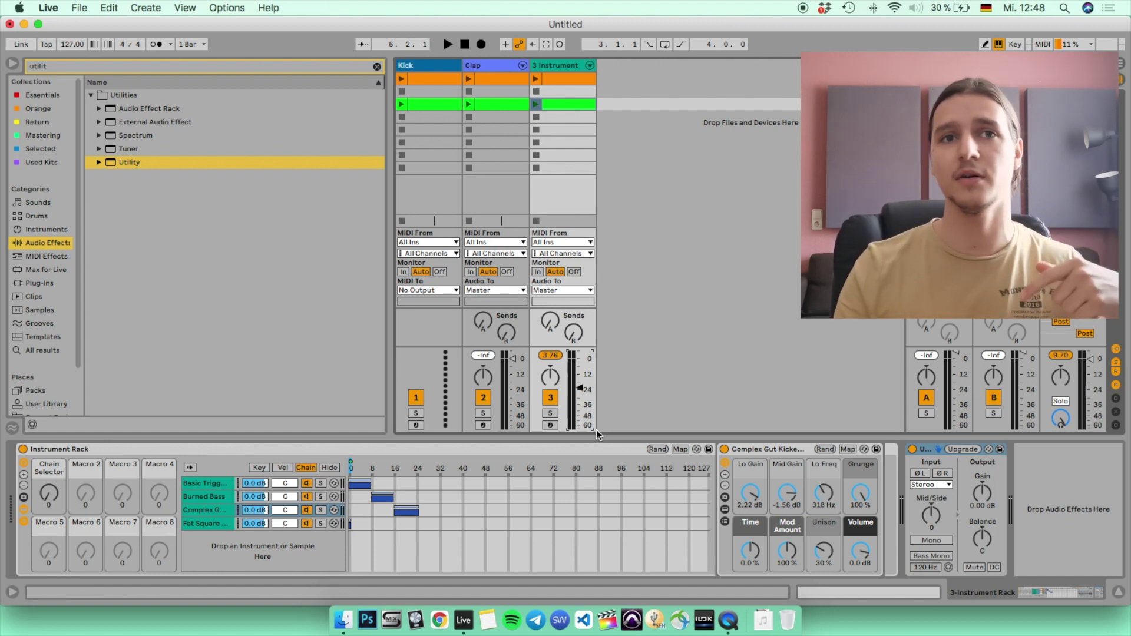
pyautogui.moveTo(580, 388)
pyautogui.mouseDown()
pyautogui.moveTo(579, 354)
pyautogui.moveTo(577, 369)
pyautogui.mouseUp()
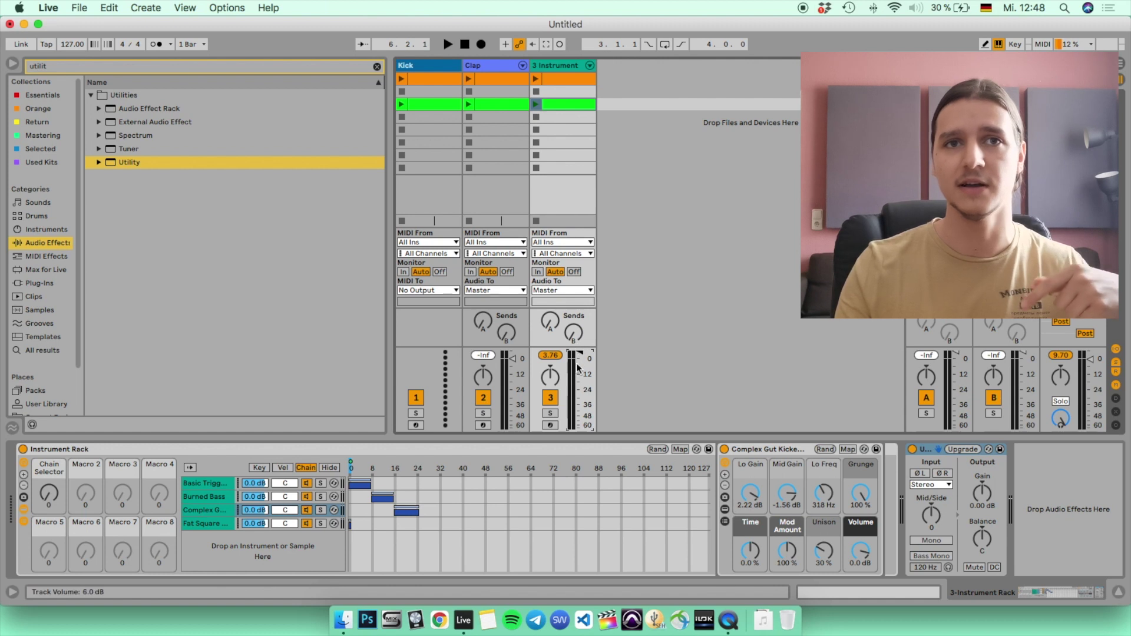
pyautogui.press('super+z')
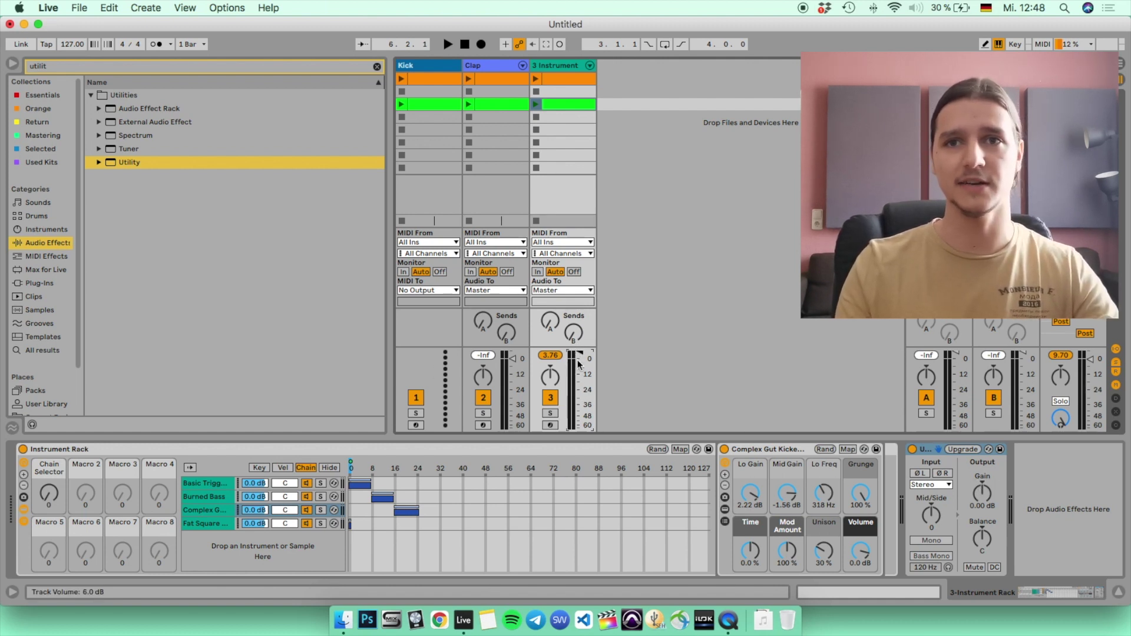
# Step: Set the Utility's gain to -28 dB and raise the rack track's volume fader to its 6 dB maximum
pyautogui.click(979, 499)
pyautogui.doubleClick(980, 503)
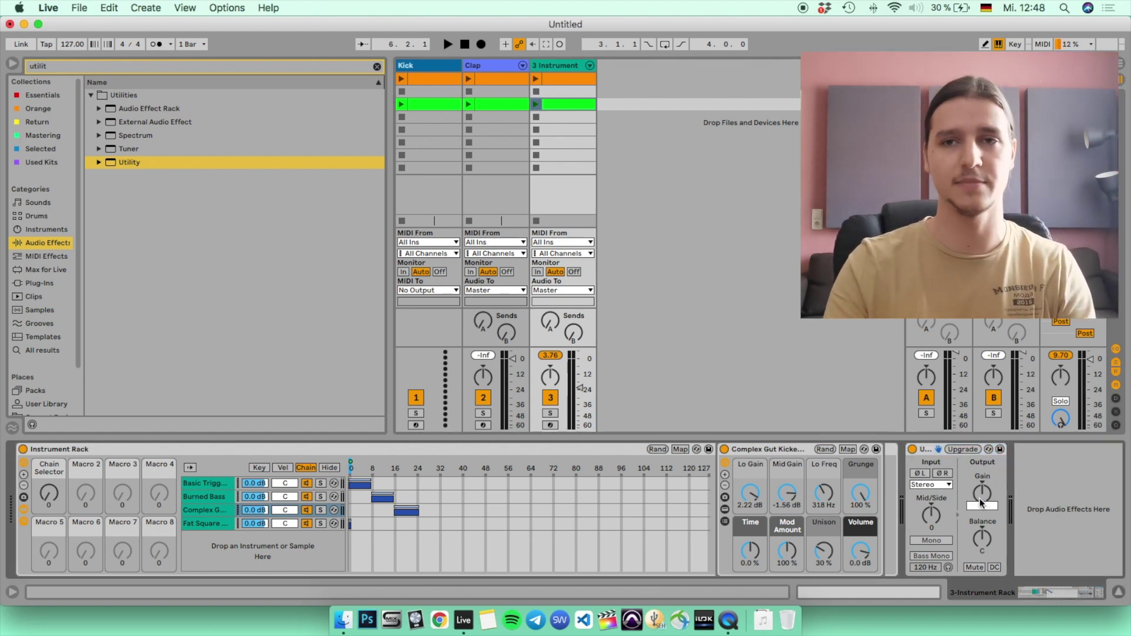
pyautogui.write('-28')
pyautogui.press('Return')
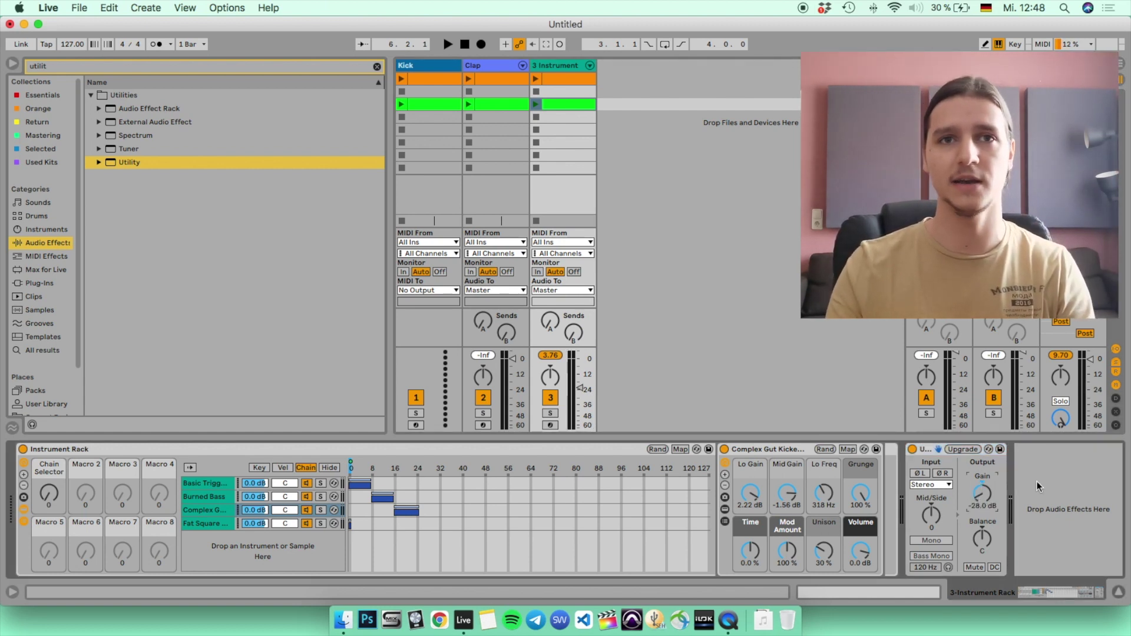
pyautogui.click(581, 391)
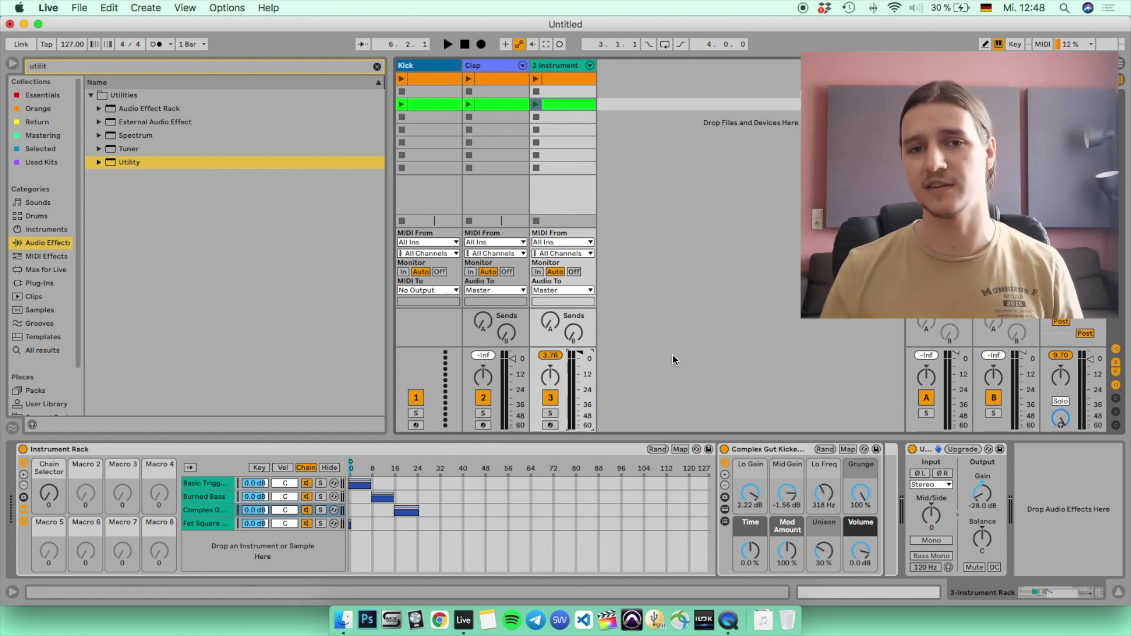